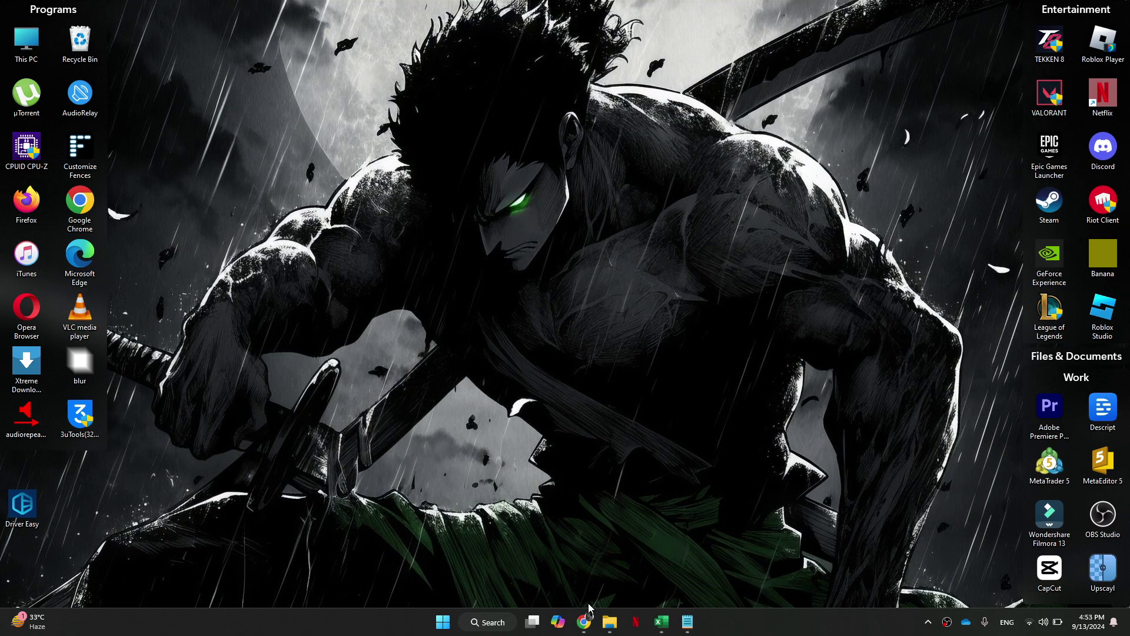
# Step: Load the drivereasy.com website in the Chrome new tab
pyautogui.moveTo(583, 619)
pyautogui.click(621, 556)
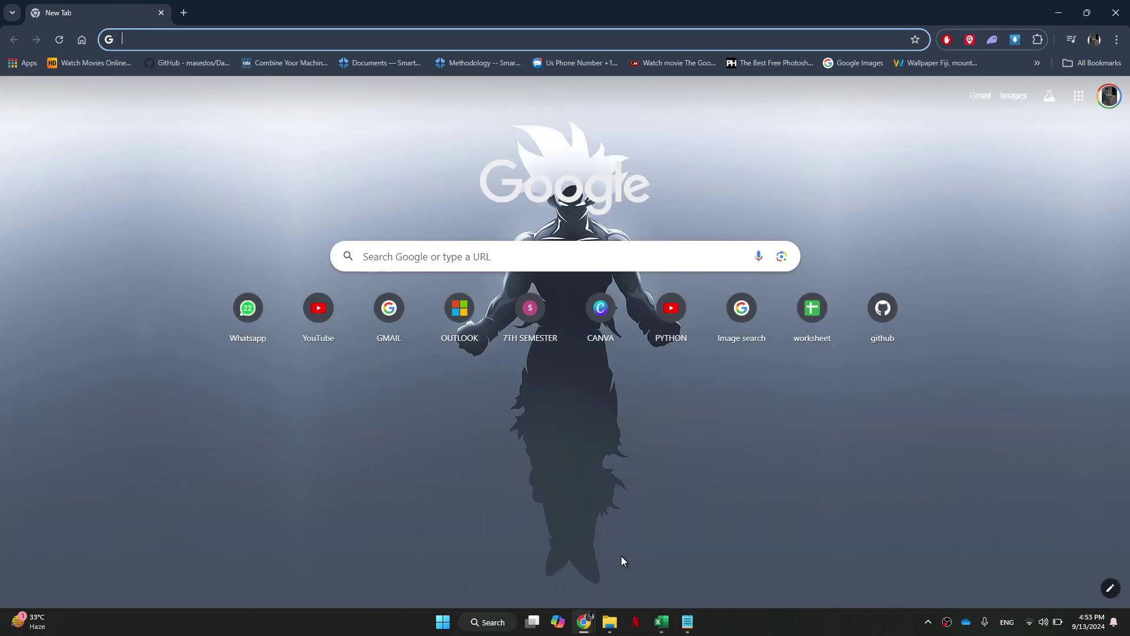
pyautogui.write('drive')
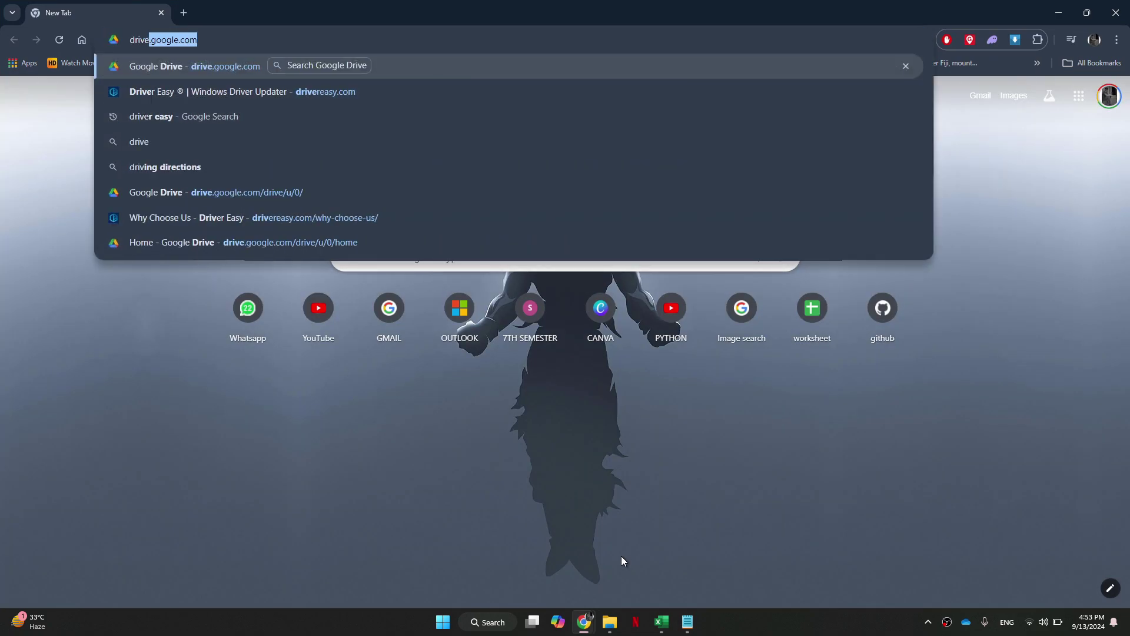
pyautogui.write('r')
pyautogui.press('Return')
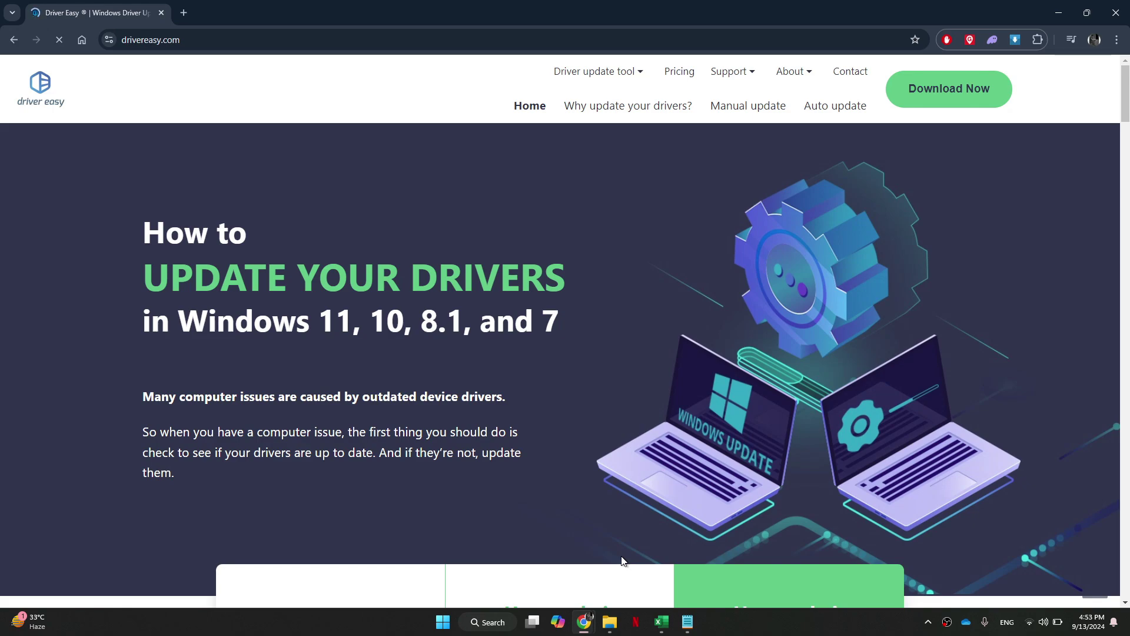
# Step: Run a Driver Easy scan, look through the 22 outdated drivers, then close Driver Easy
pyautogui.click(914, 100)
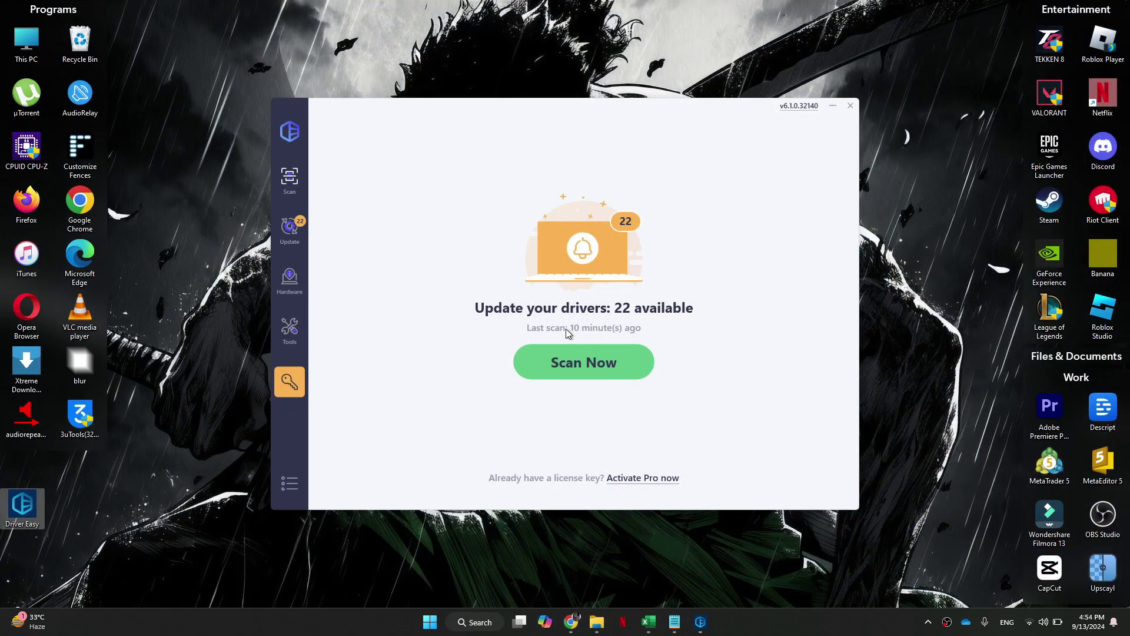
pyautogui.click(585, 360)
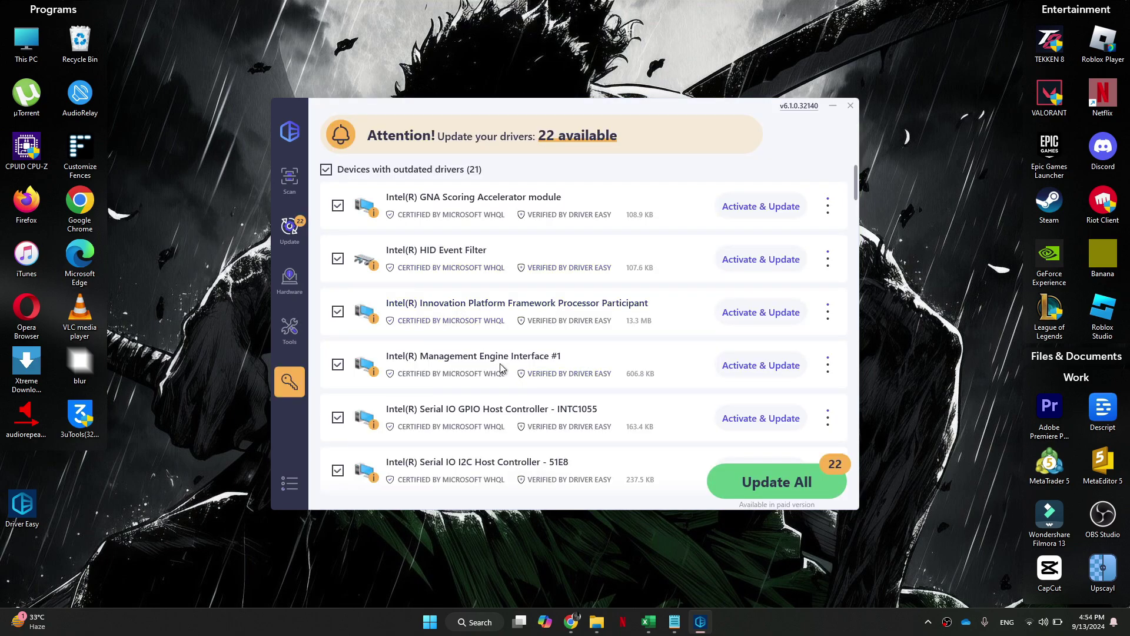
pyautogui.scroll(-1, 500, 366)
pyautogui.scroll(-1, 559, 324)
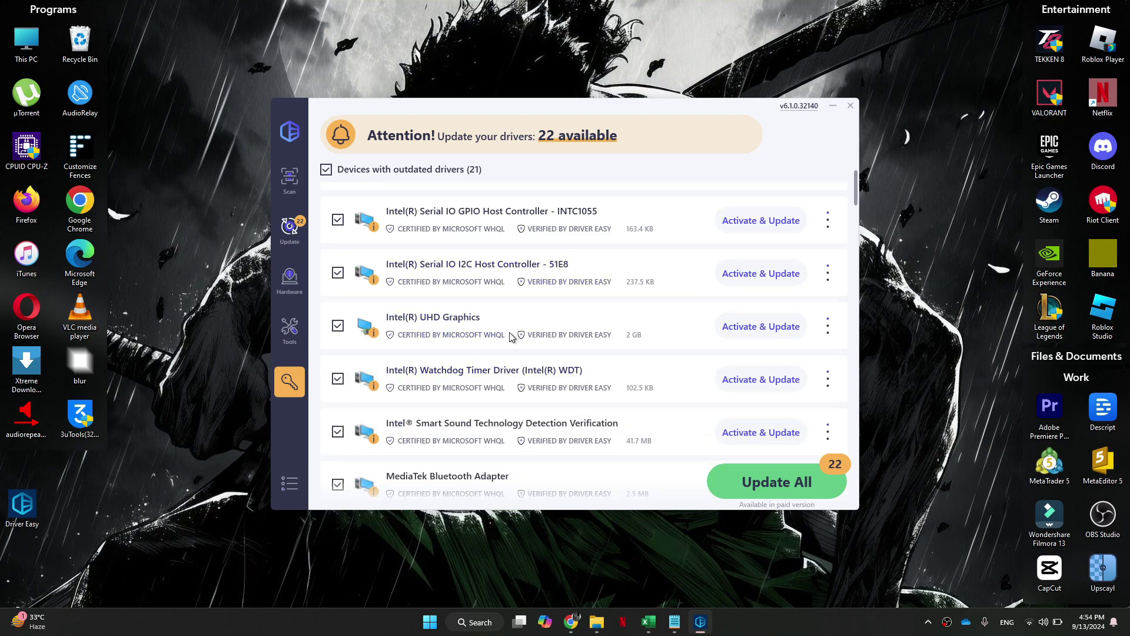
pyautogui.scroll(-3, 510, 337)
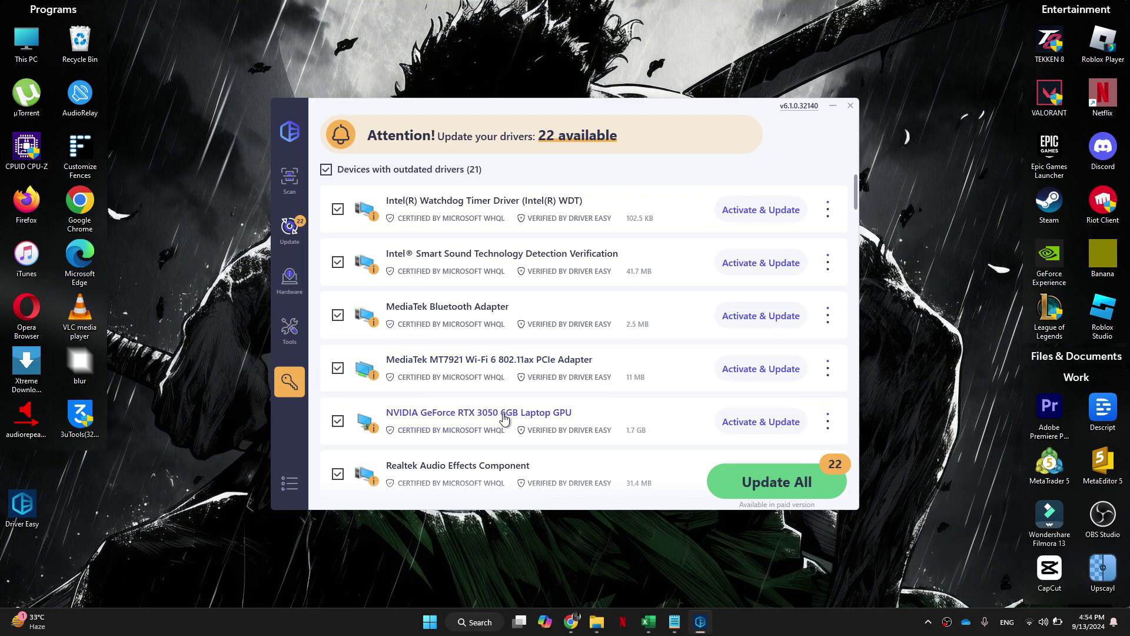
pyautogui.click(849, 107)
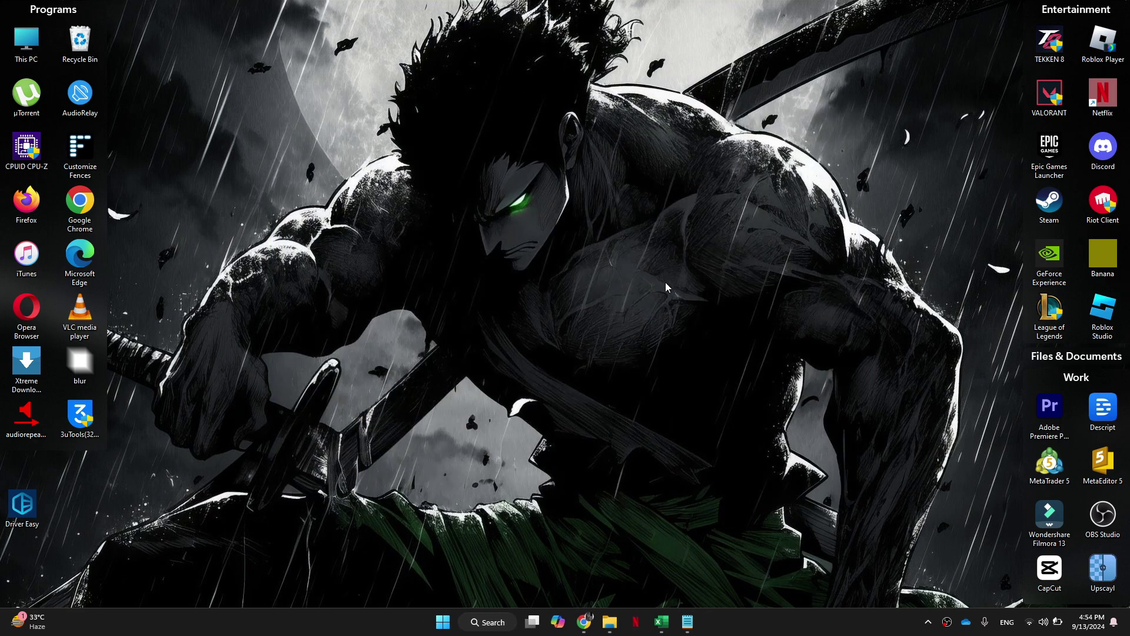
# Step: Go from the game shortcut to D:\Games\Riot Games\League of Legends and select LeagueClient
pyautogui.rightClick(1051, 314)
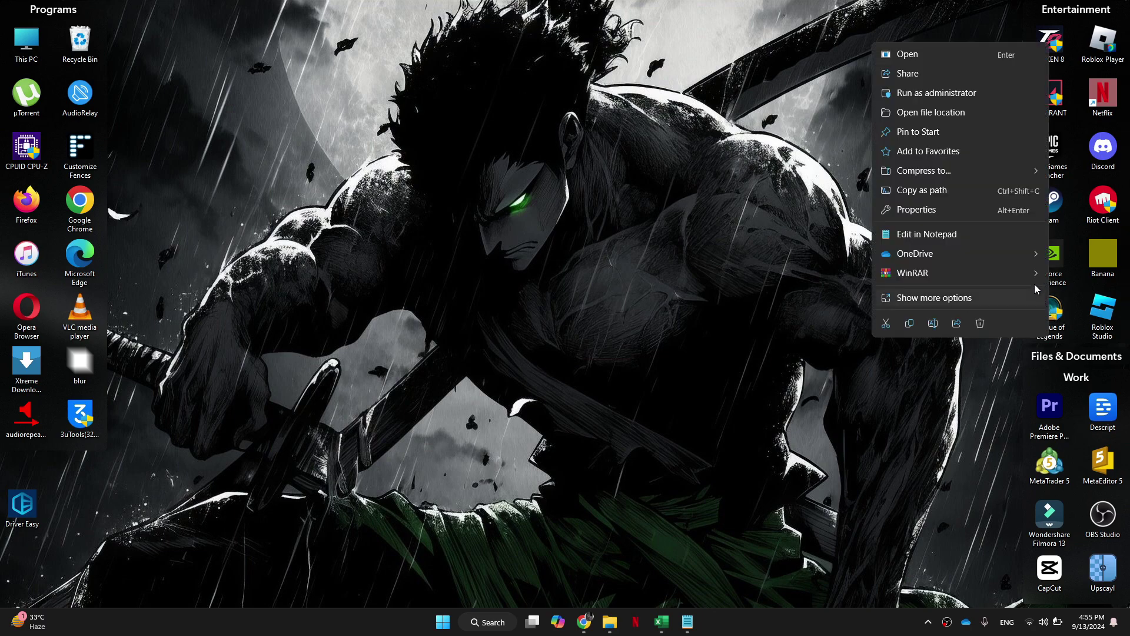
pyautogui.click(927, 116)
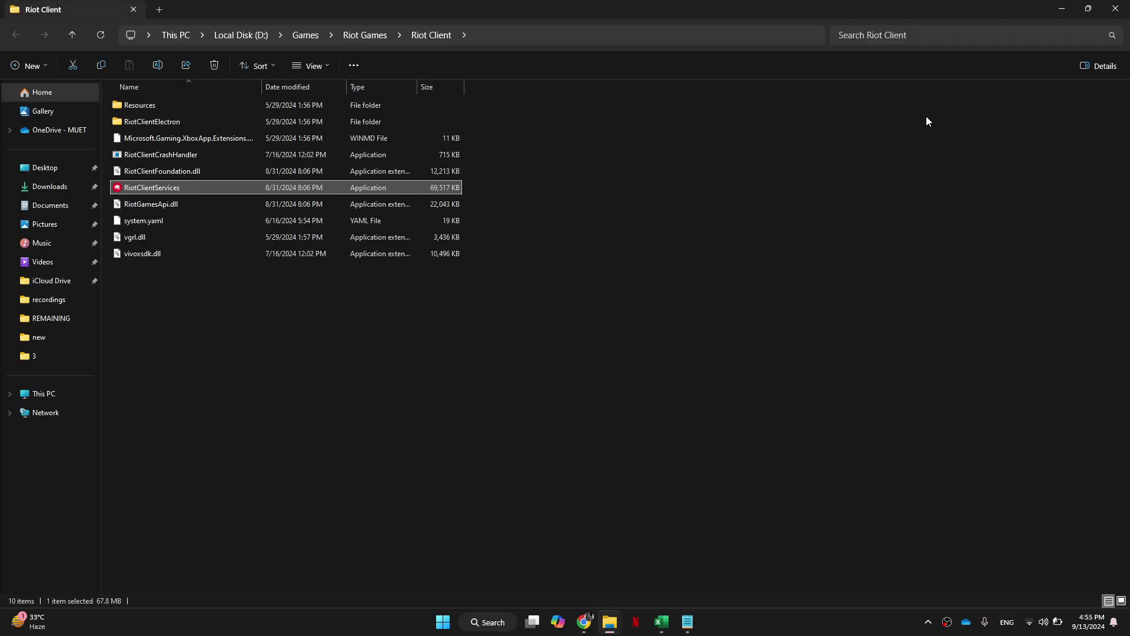
pyautogui.click(365, 36)
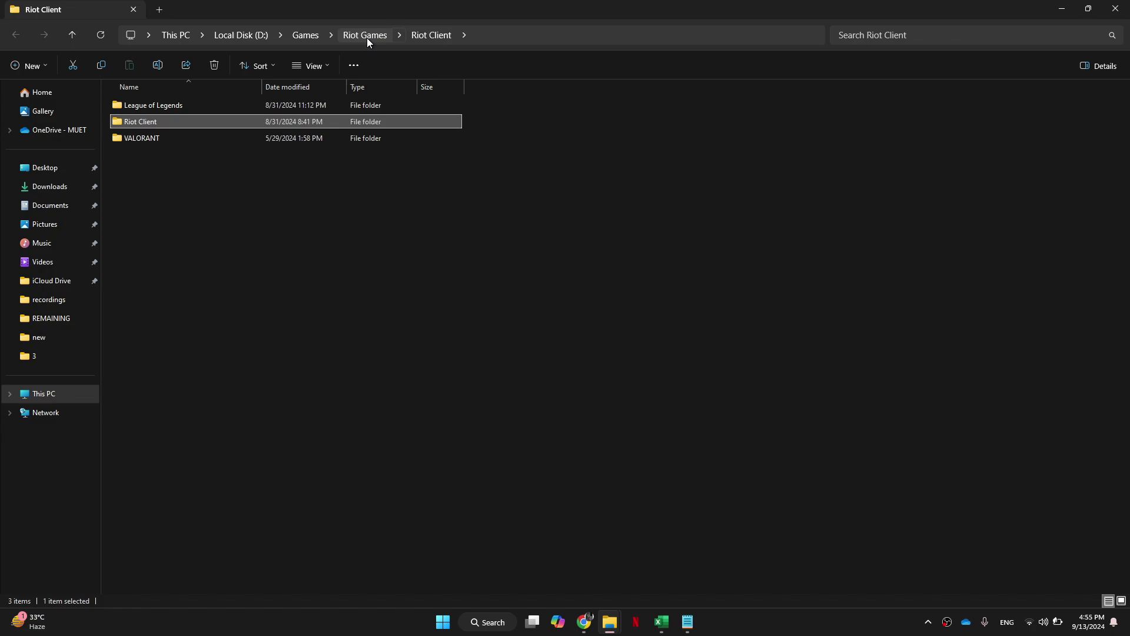
pyautogui.doubleClick(199, 105)
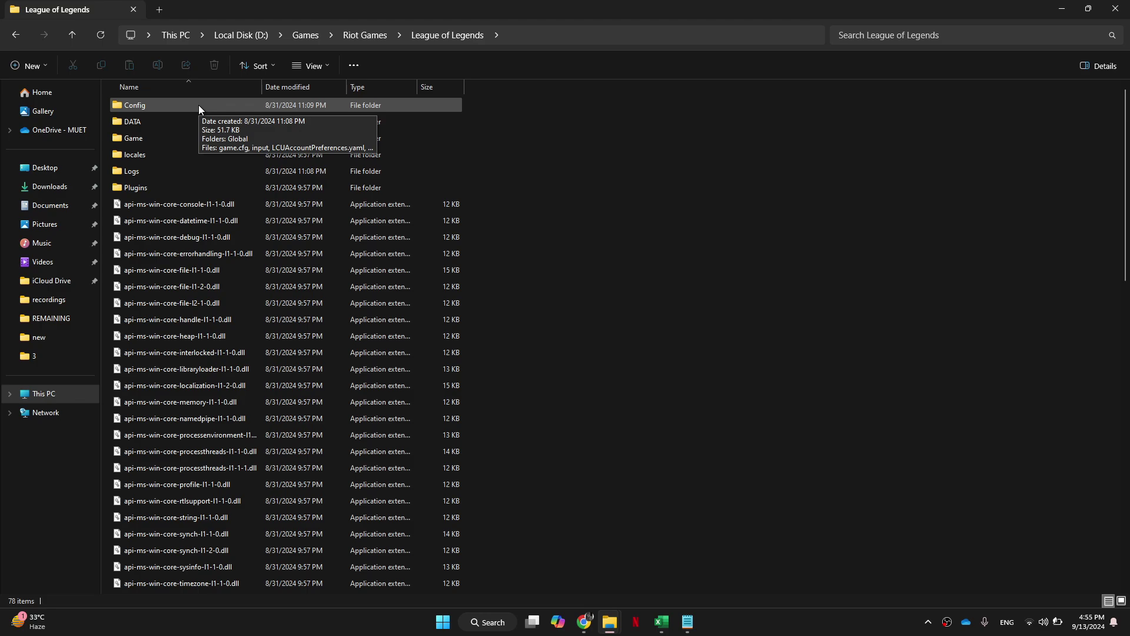
pyautogui.scroll(-12, 242, 306)
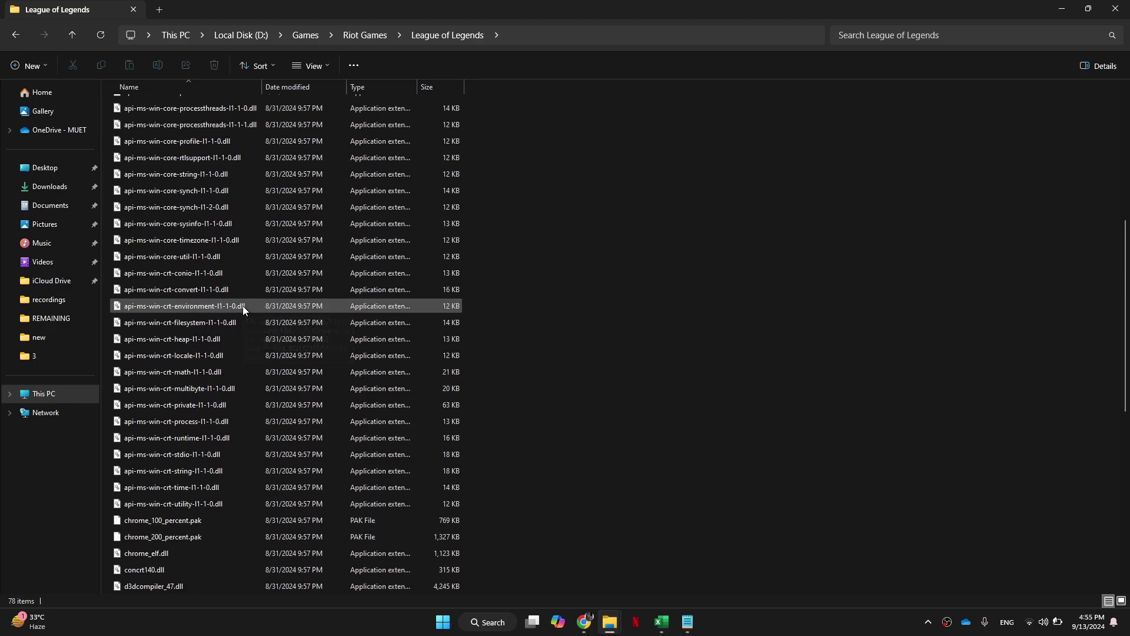
pyautogui.scroll(-2, 243, 305)
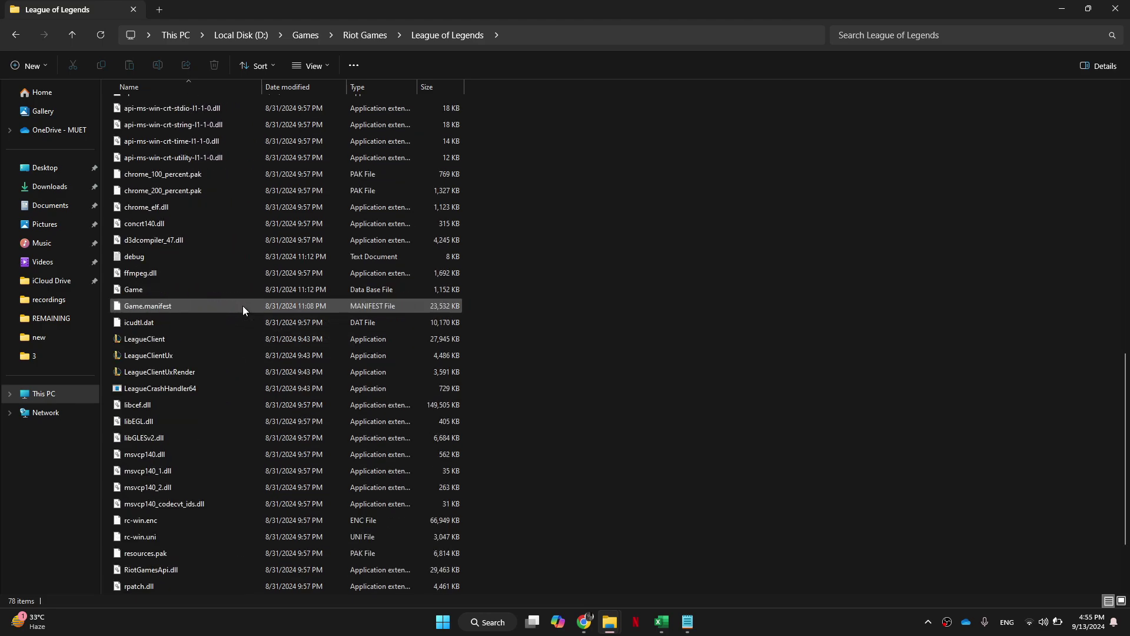
pyautogui.click(164, 339)
# Step: Set LeagueClient to run as admin, without fullscreen optimizations, with application-handled high-DPI scaling
pyautogui.rightClick(164, 338)
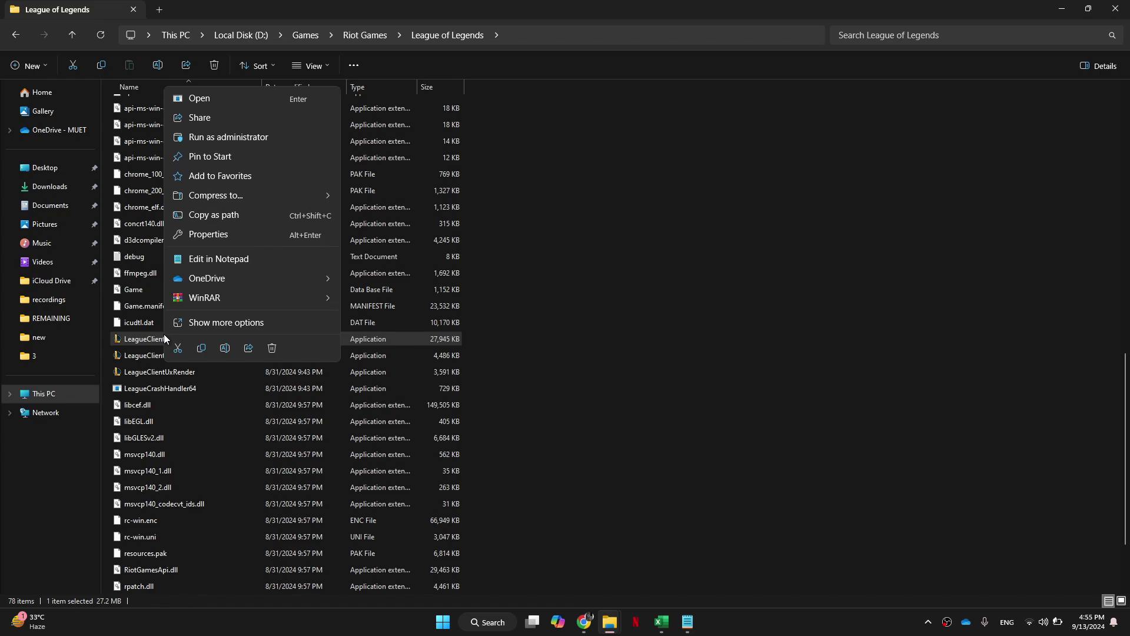
pyautogui.click(221, 236)
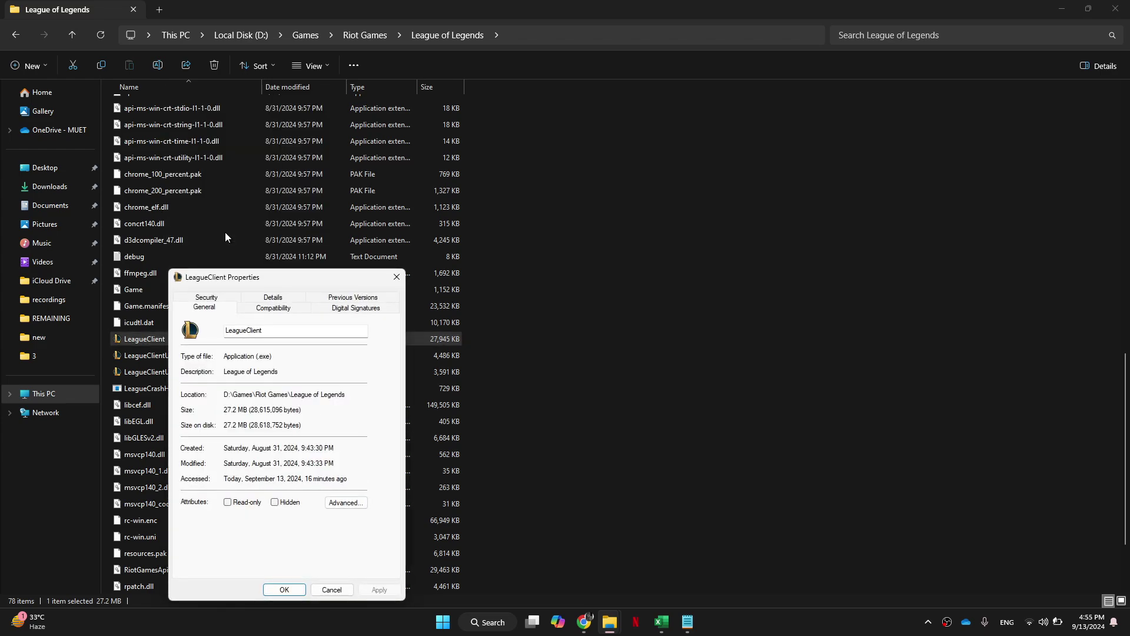
pyautogui.click(273, 308)
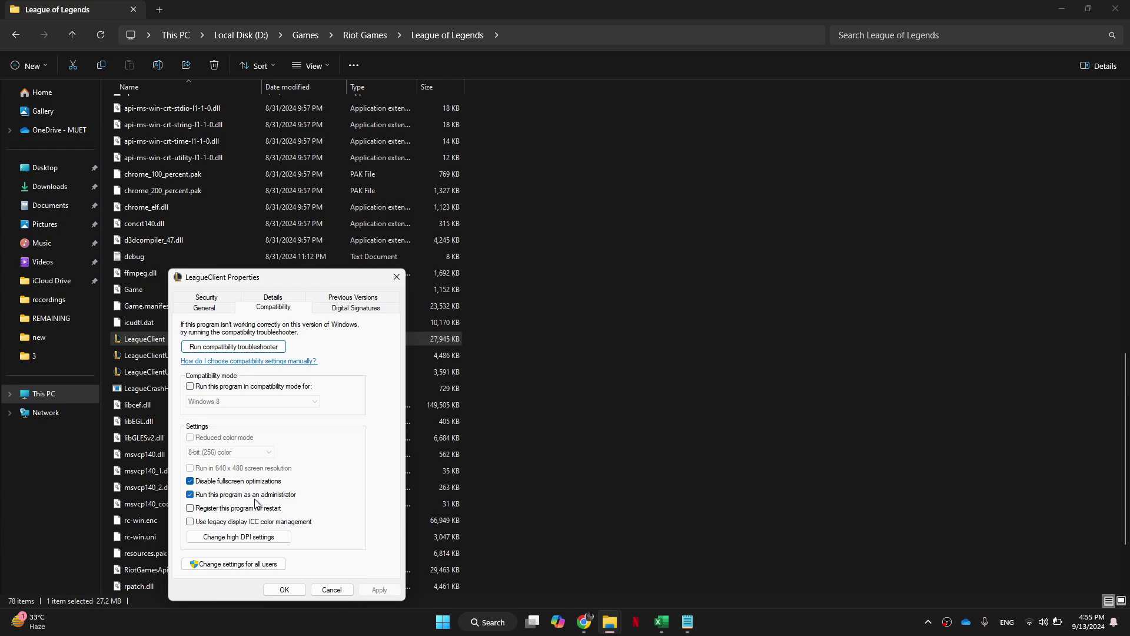
pyautogui.click(242, 538)
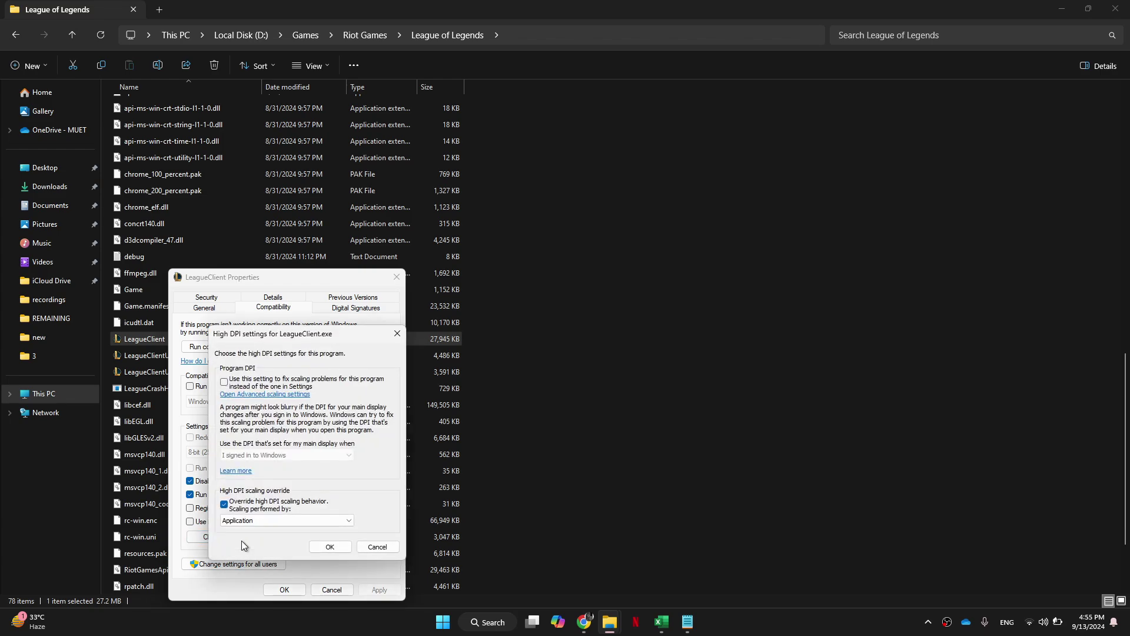
pyautogui.click(330, 546)
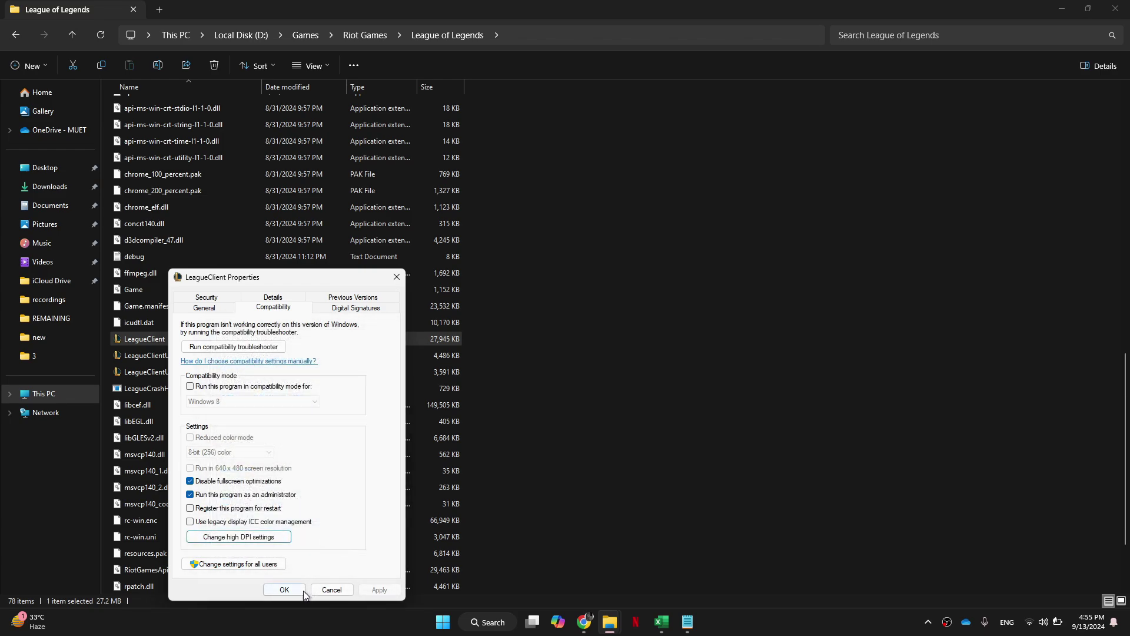
pyautogui.click(285, 590)
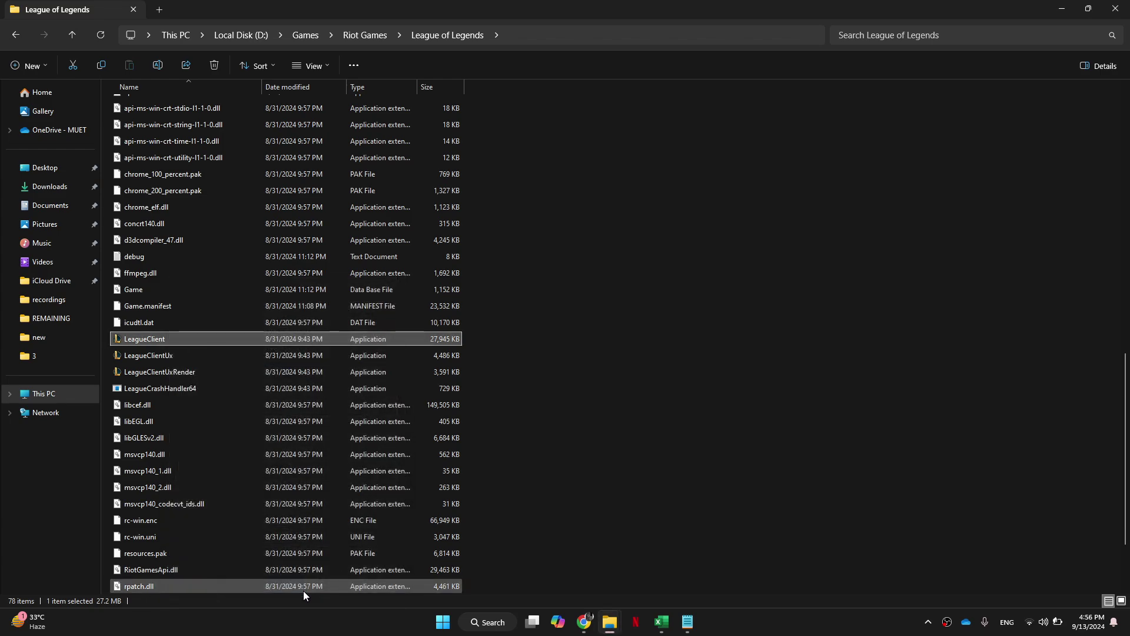
# Step: Copy the path D:\Games\Riot Games\League of Legends and minimize File Explorer
pyautogui.scroll(15, 201, 427)
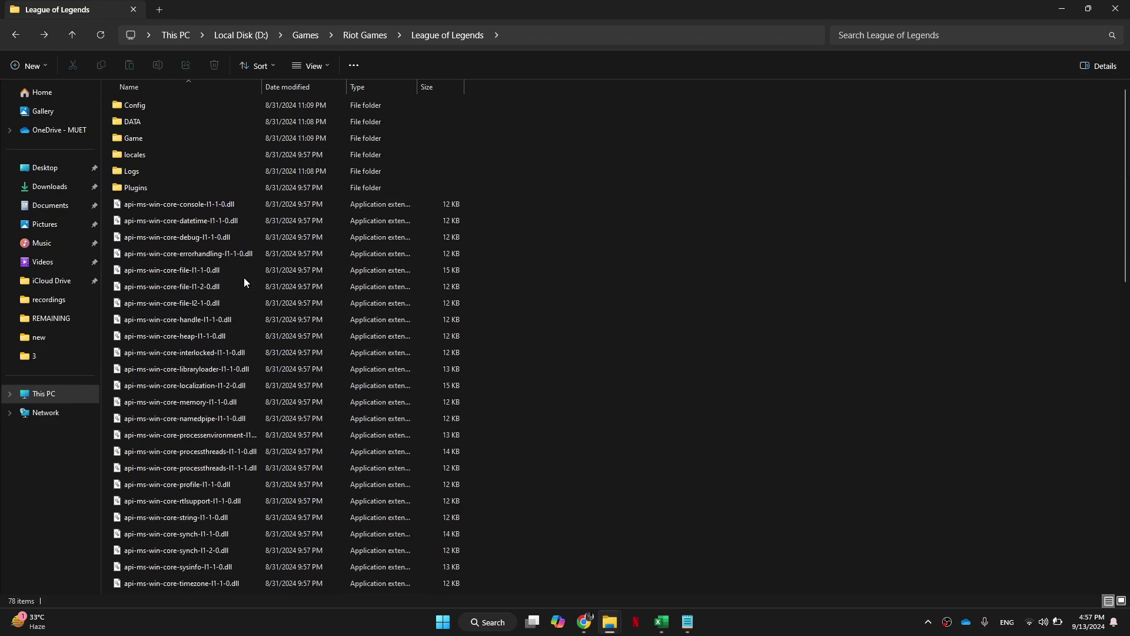
pyautogui.click(529, 34)
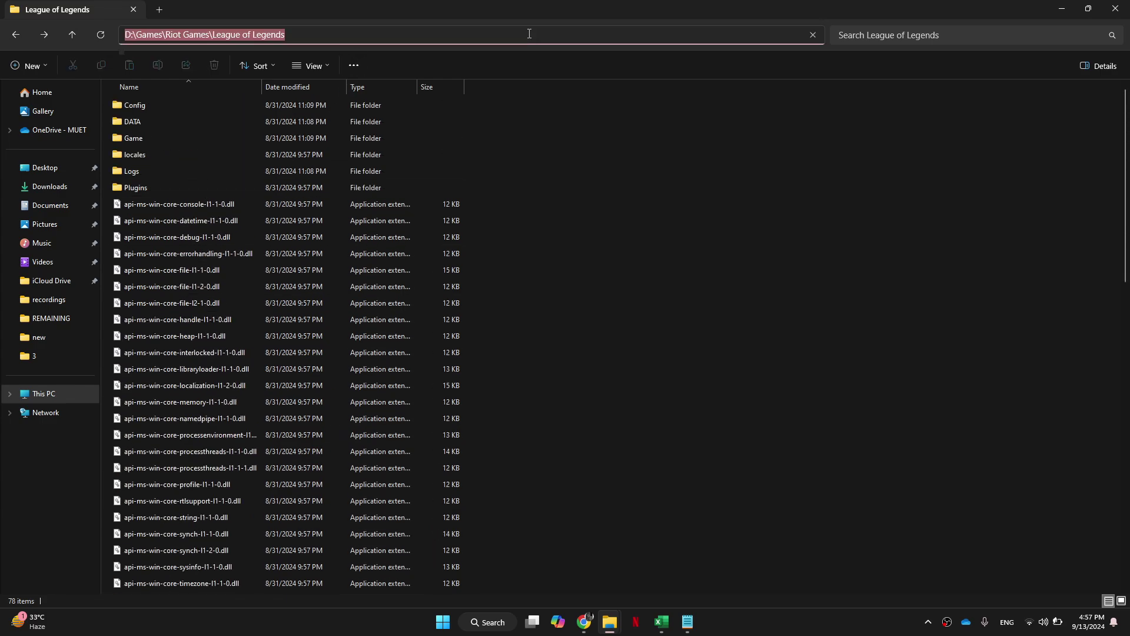
pyautogui.rightClick(529, 34)
pyautogui.click(553, 65)
pyautogui.click(1061, 8)
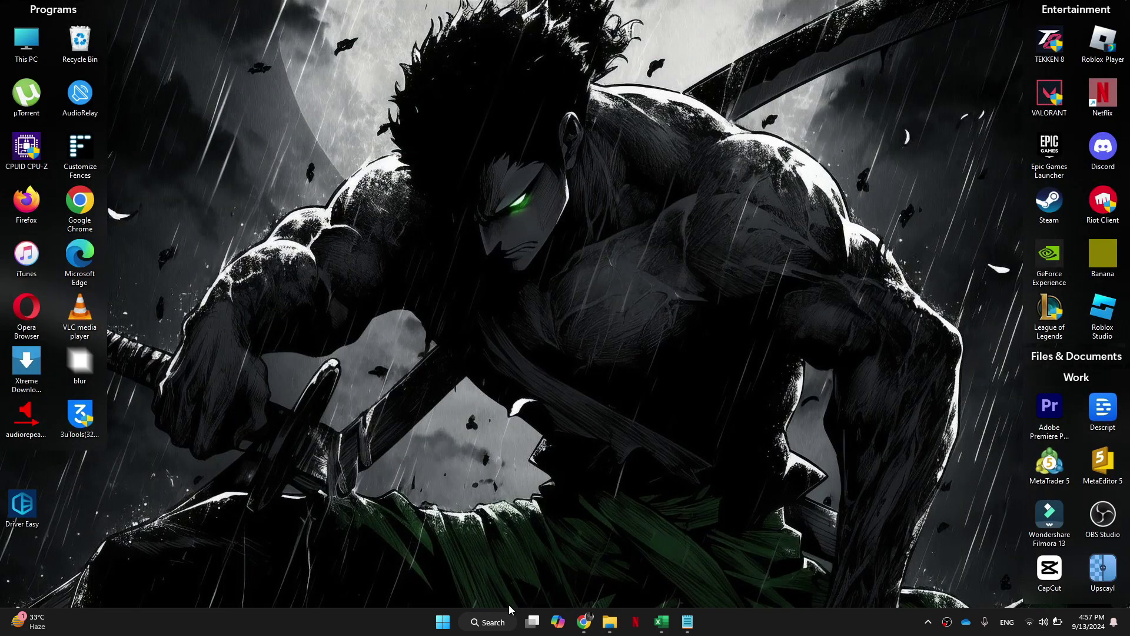
# Step: Find Graphics settings via search, view default graphics settings, and return to Graphics
pyautogui.click(499, 619)
pyautogui.write('g')
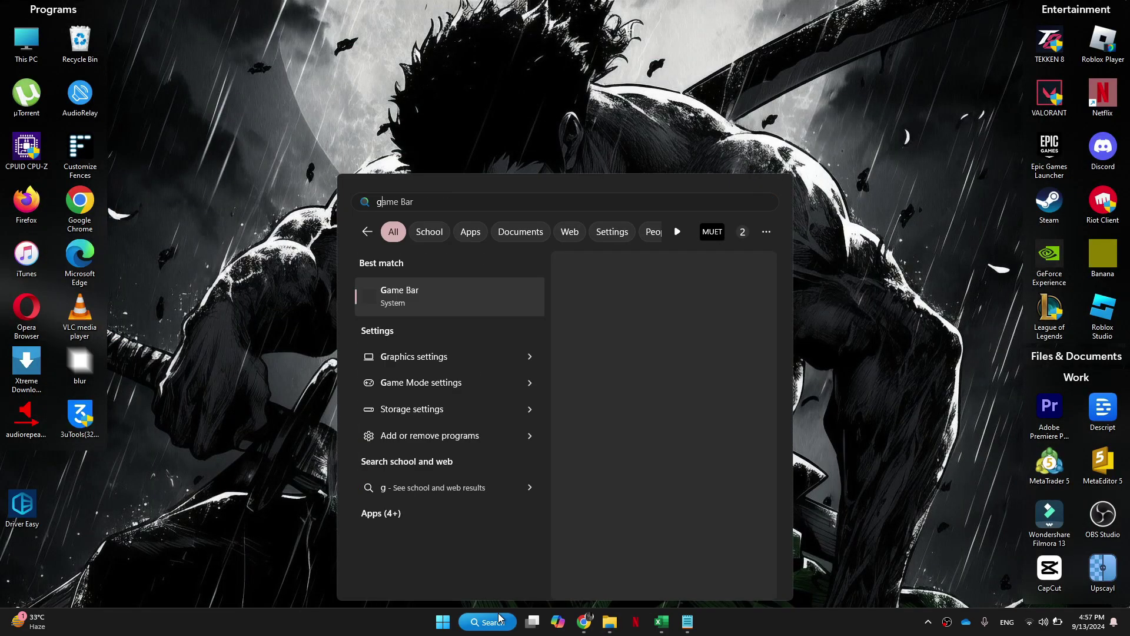
pyautogui.write('ra')
pyautogui.press('Return')
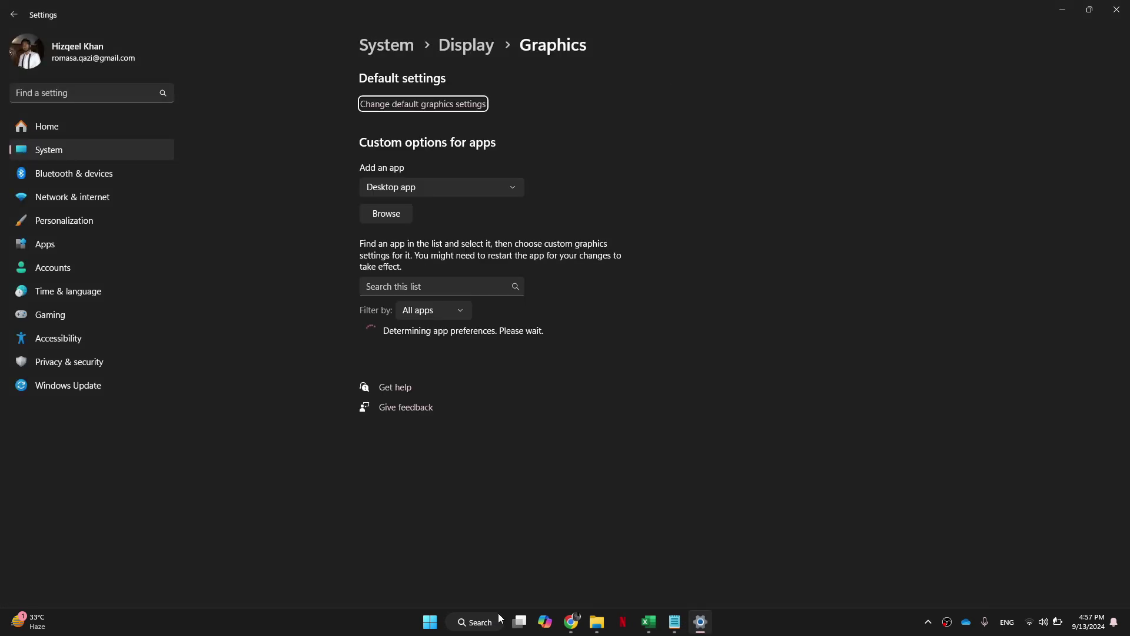
pyautogui.click(413, 106)
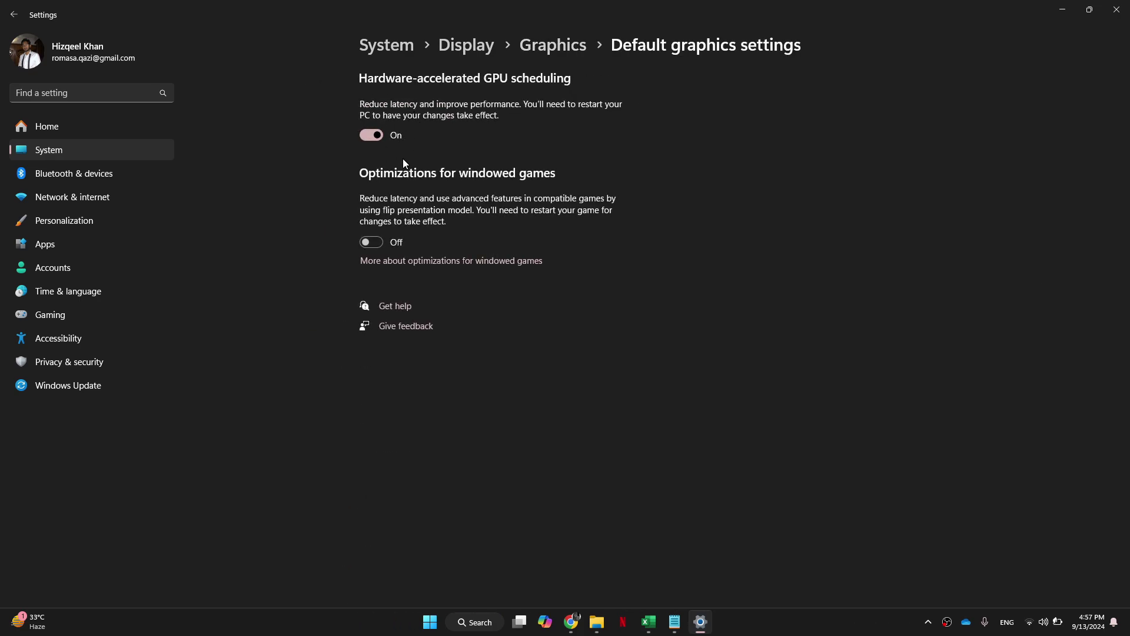
pyautogui.click(553, 47)
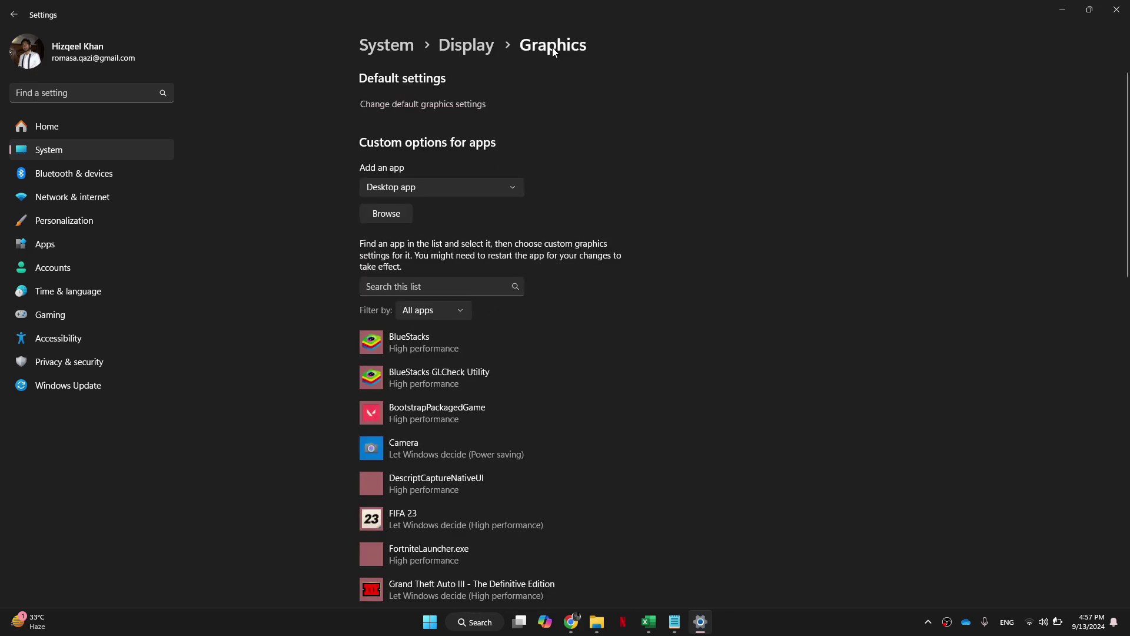
# Step: Add LeagueClient from the pasted League of Legends folder path to the graphics app list
pyautogui.click(386, 215)
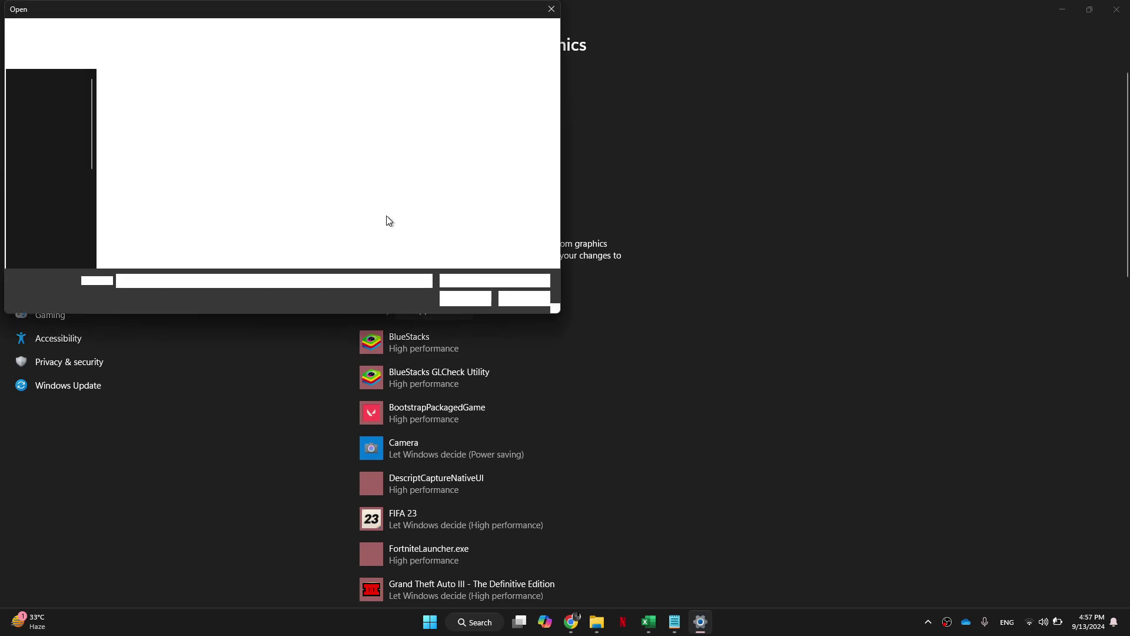
pyautogui.click(346, 37)
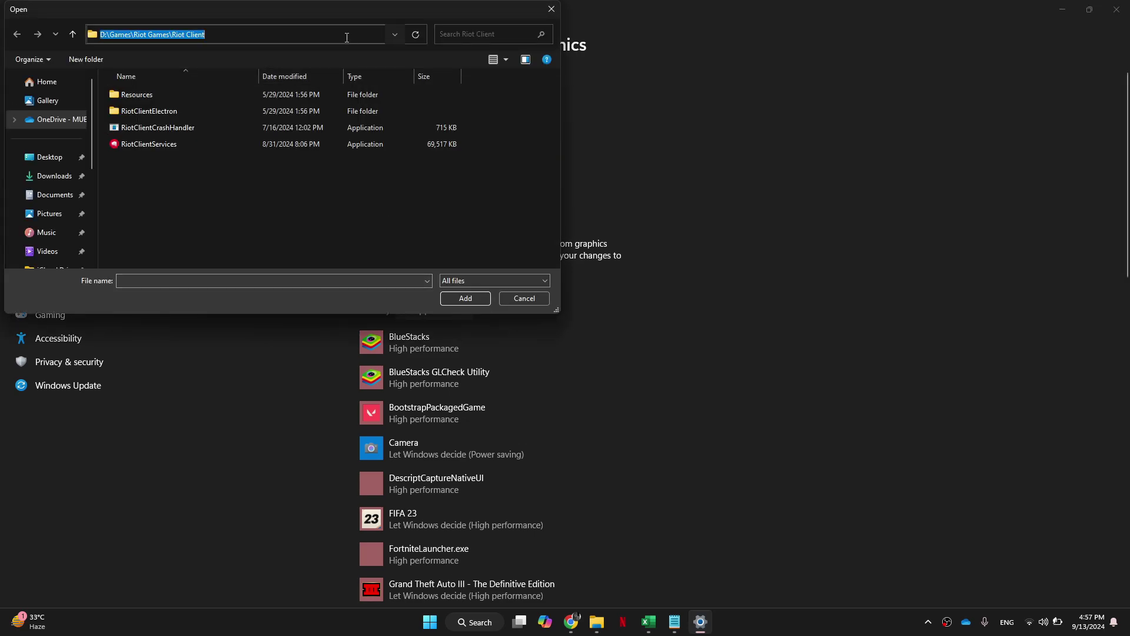
pyautogui.rightClick(346, 38)
pyautogui.click(379, 88)
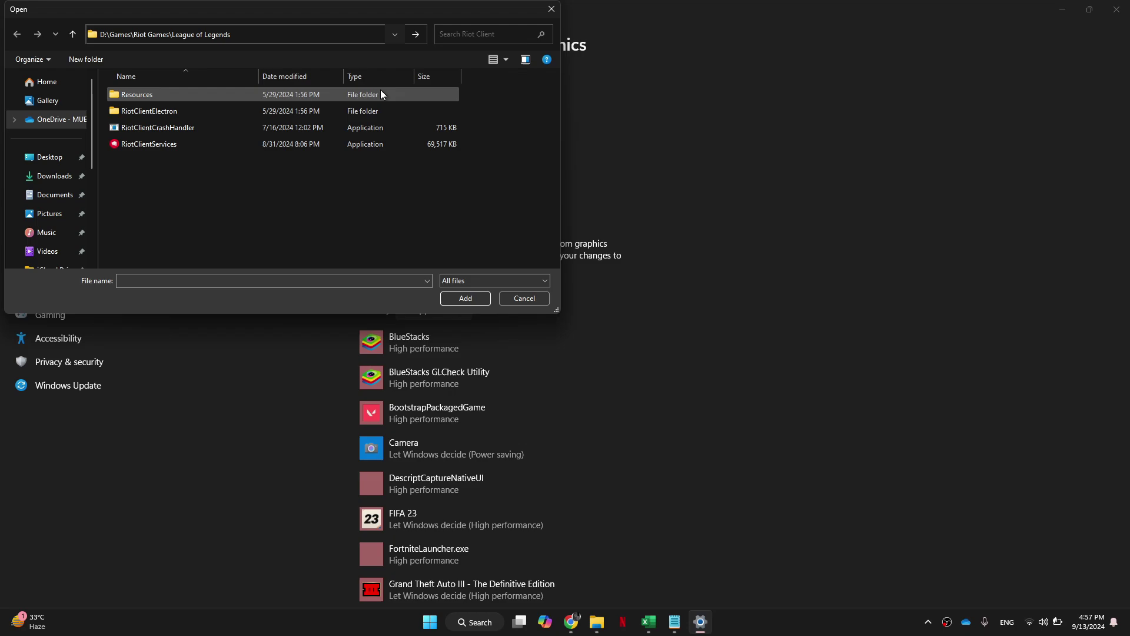
pyautogui.press('Return')
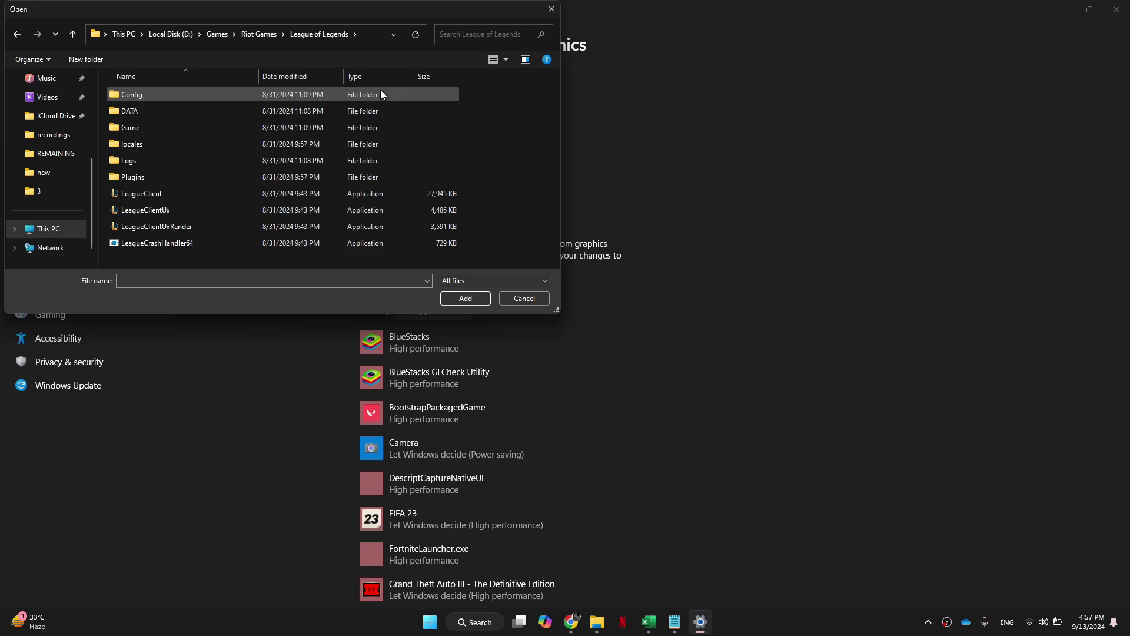
pyautogui.doubleClick(150, 196)
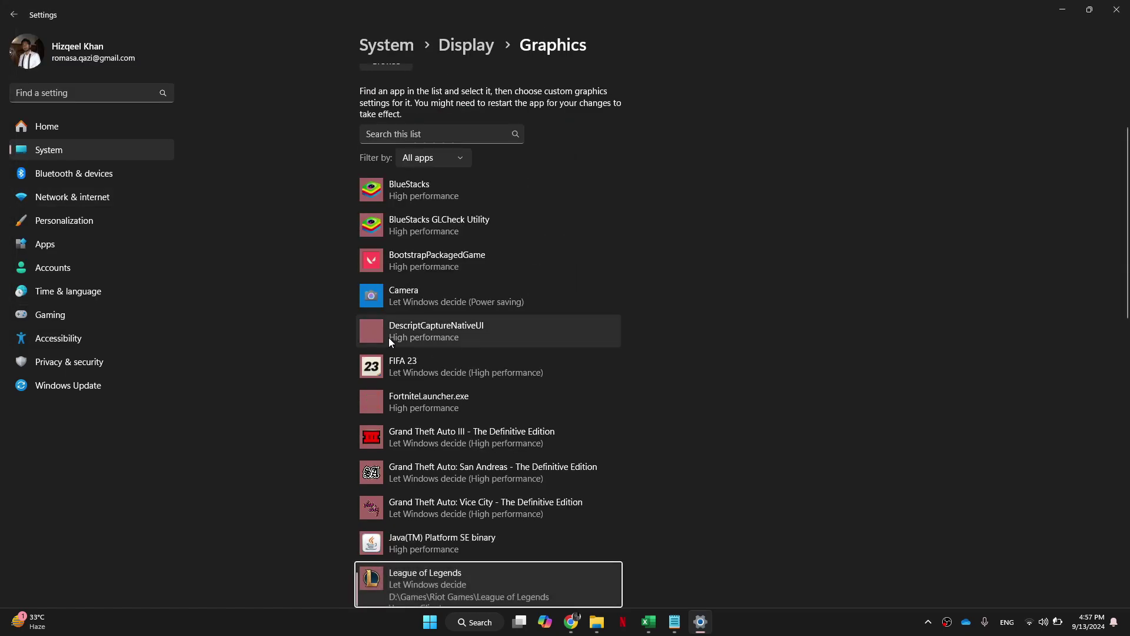
# Step: Set League of Legends to Specific GPU, NVIDIA RTX 3050, and save the preference
pyautogui.scroll(-7, 486, 365)
pyautogui.click(533, 149)
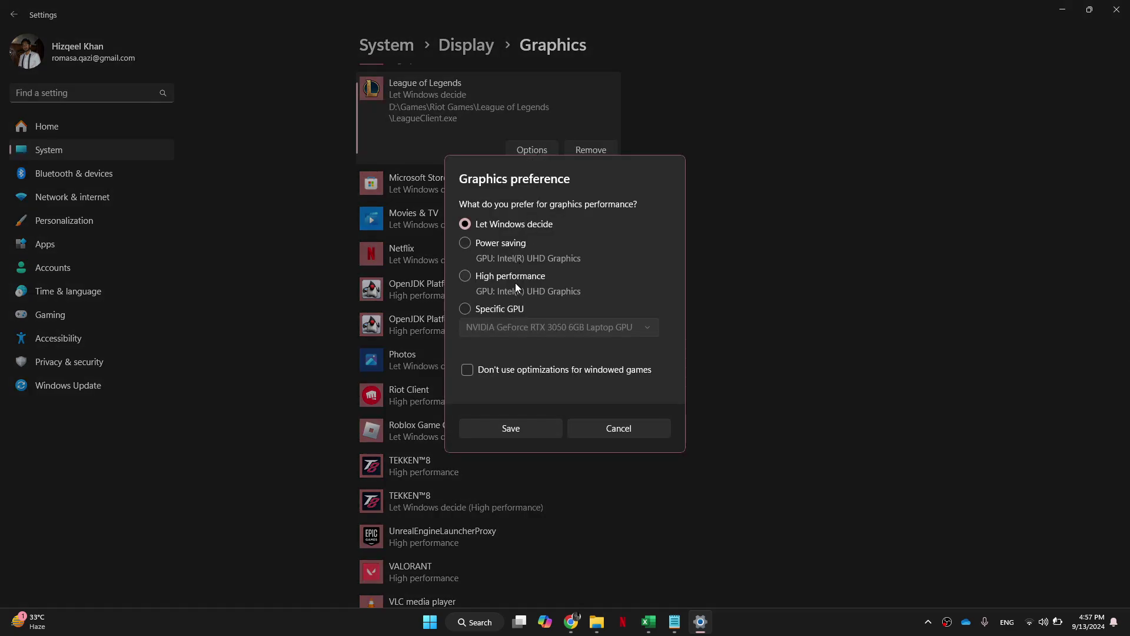
pyautogui.click(503, 310)
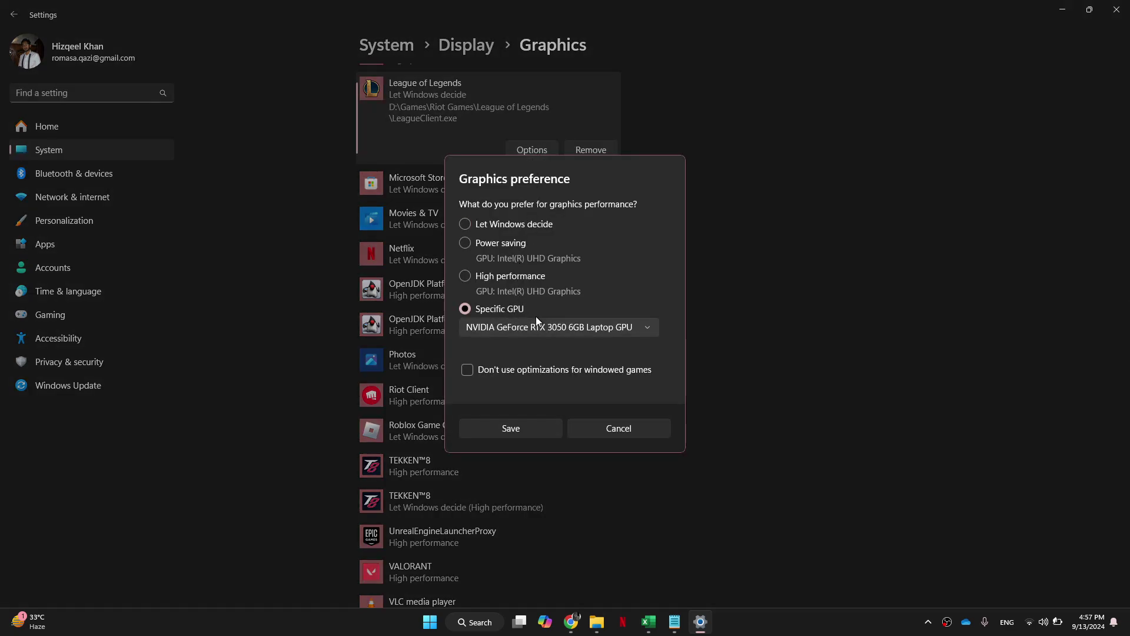
pyautogui.click(607, 327)
pyautogui.click(608, 327)
pyautogui.click(529, 425)
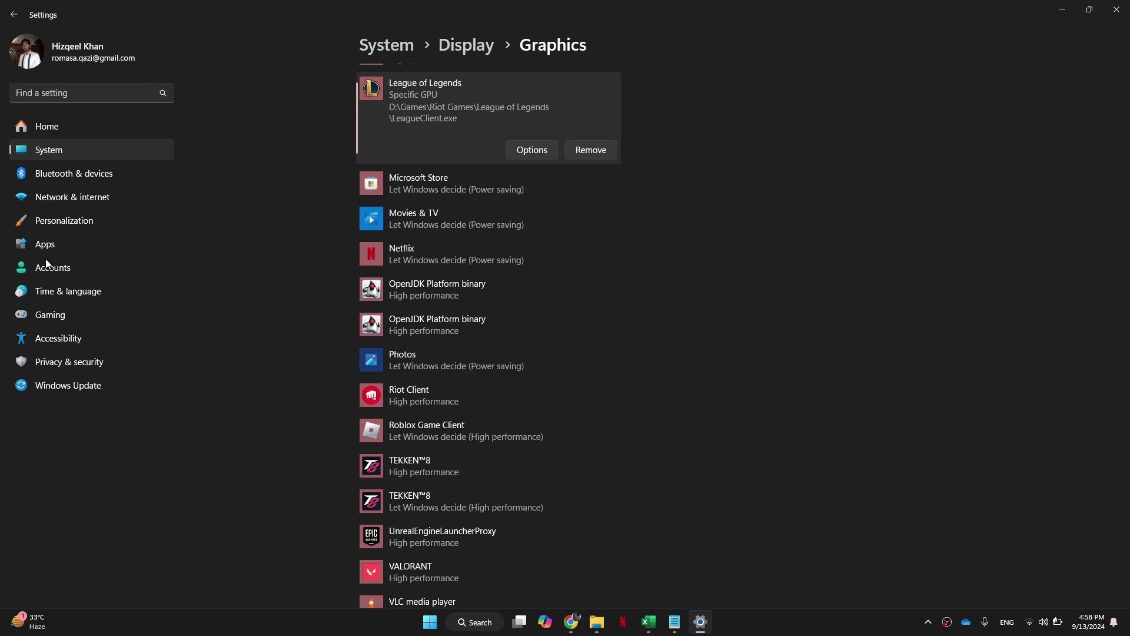
pyautogui.click(47, 318)
# Step: Check the Game Bar settings, then confirm Game Mode is On
pyautogui.click(535, 90)
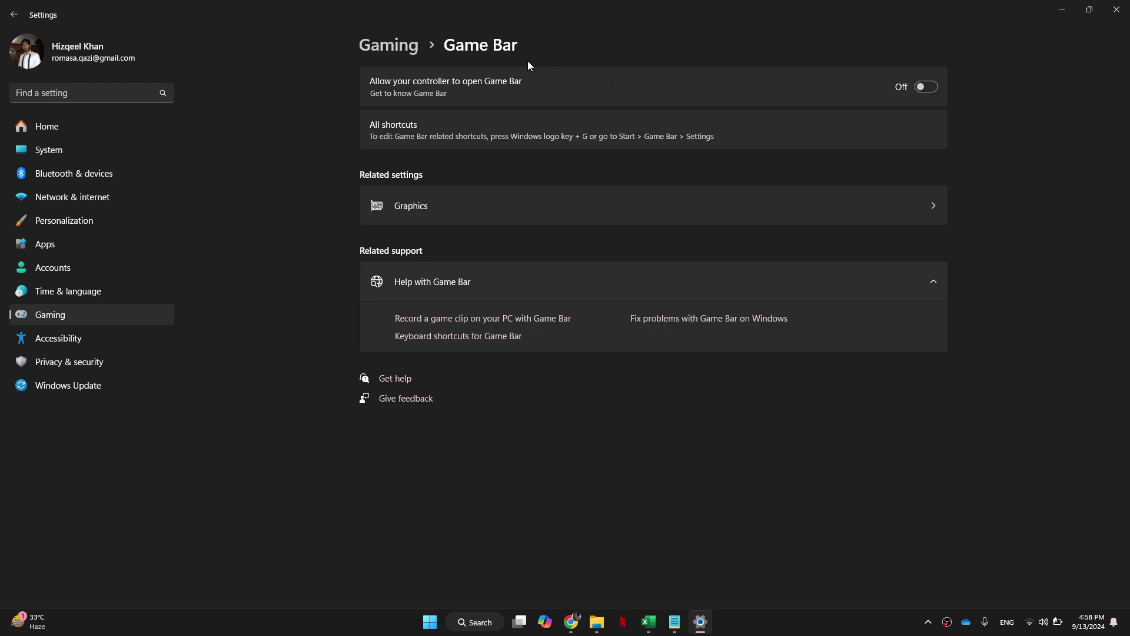
pyautogui.click(412, 51)
pyautogui.click(493, 173)
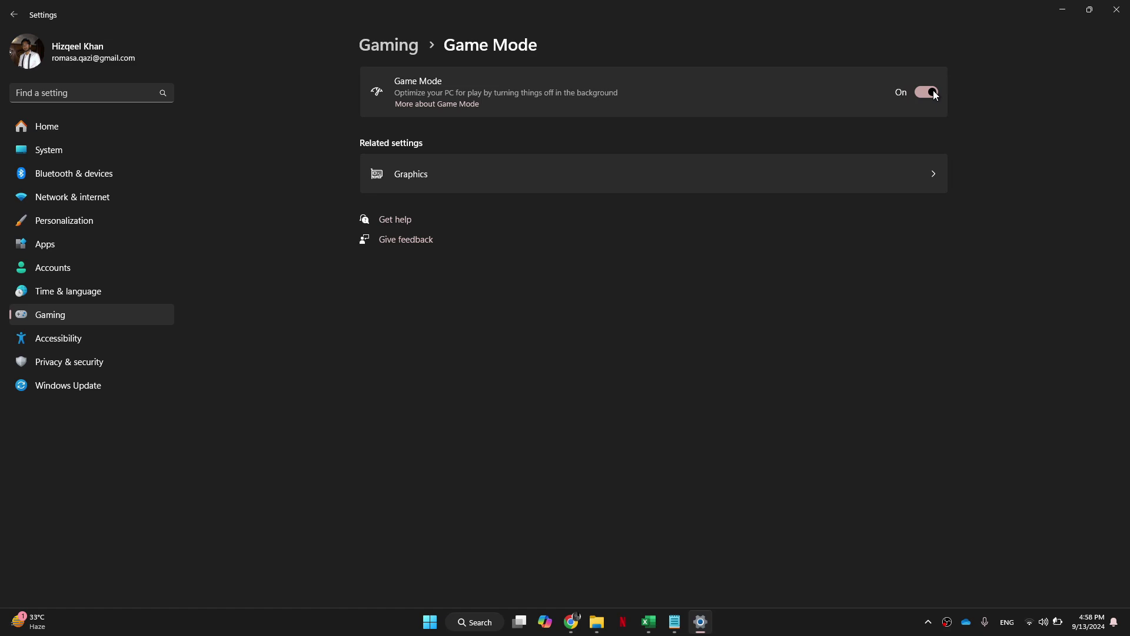
# Step: Turn off Notifications under System › Notifications
pyautogui.click(108, 148)
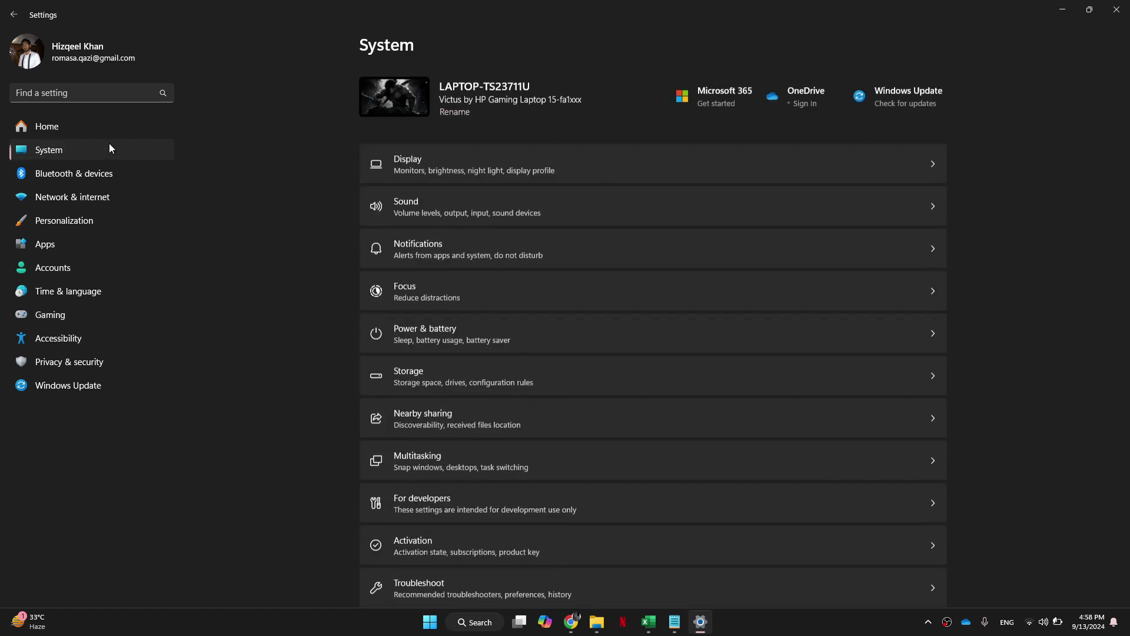
pyautogui.click(563, 227)
pyautogui.click(910, 90)
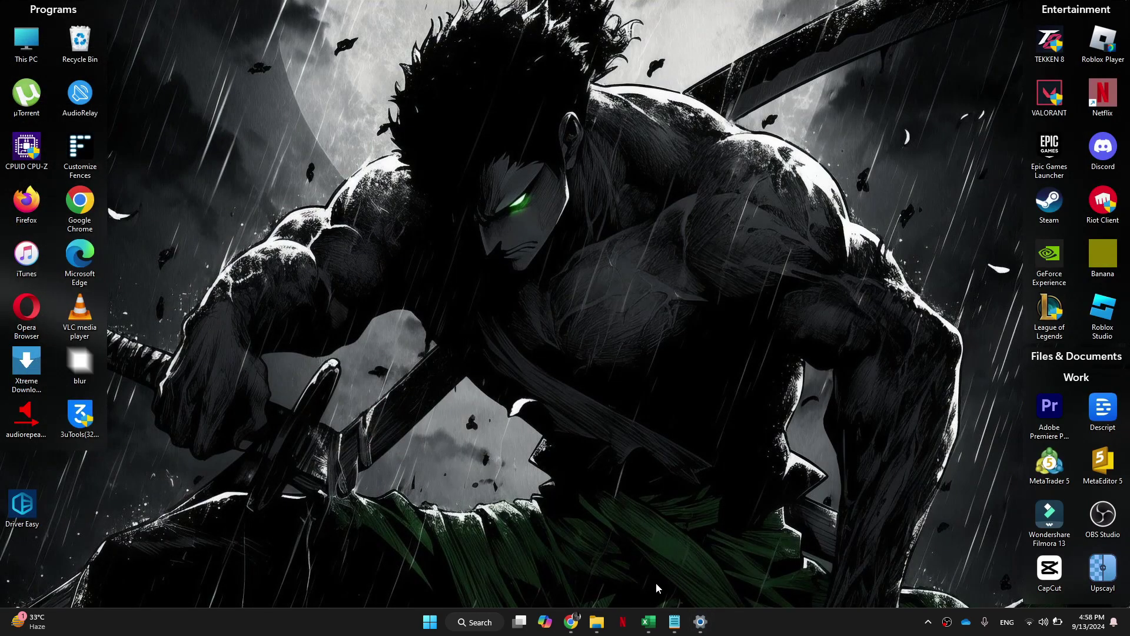
# Step: Open the League of Legends Config folder and bring up game.cfg's actions menu
pyautogui.moveTo(596, 621)
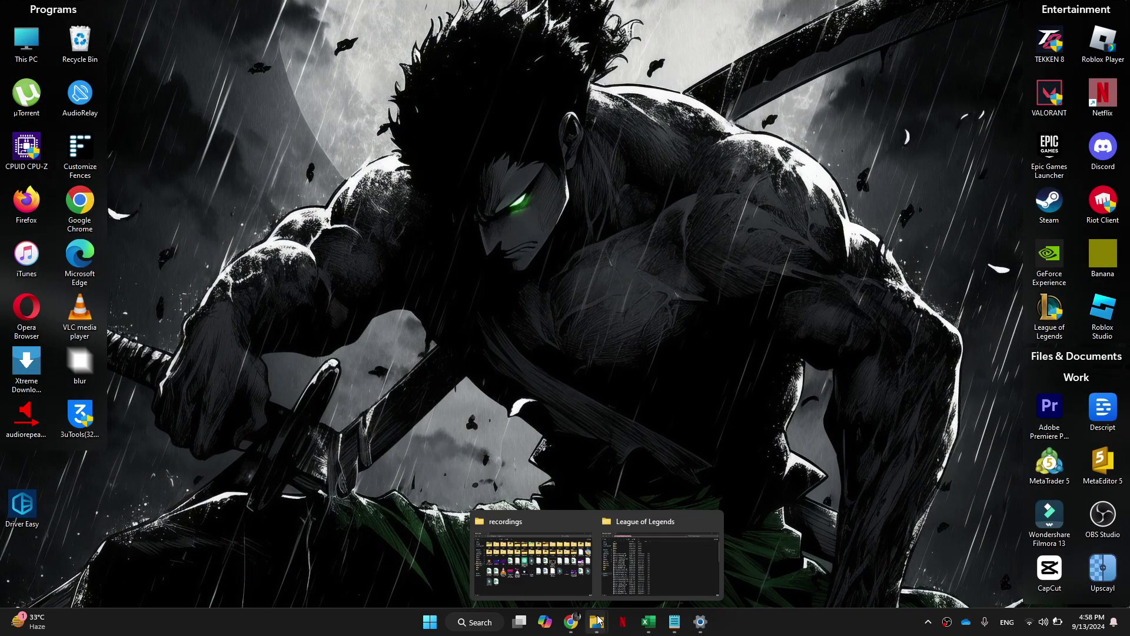
pyautogui.click(631, 589)
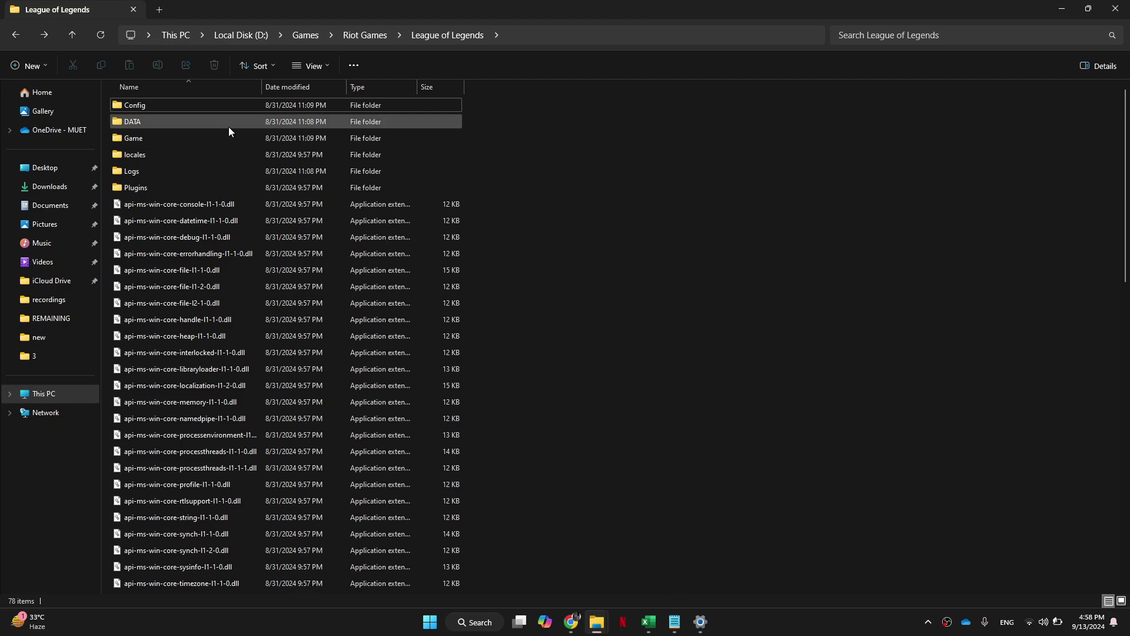
pyautogui.doubleClick(150, 105)
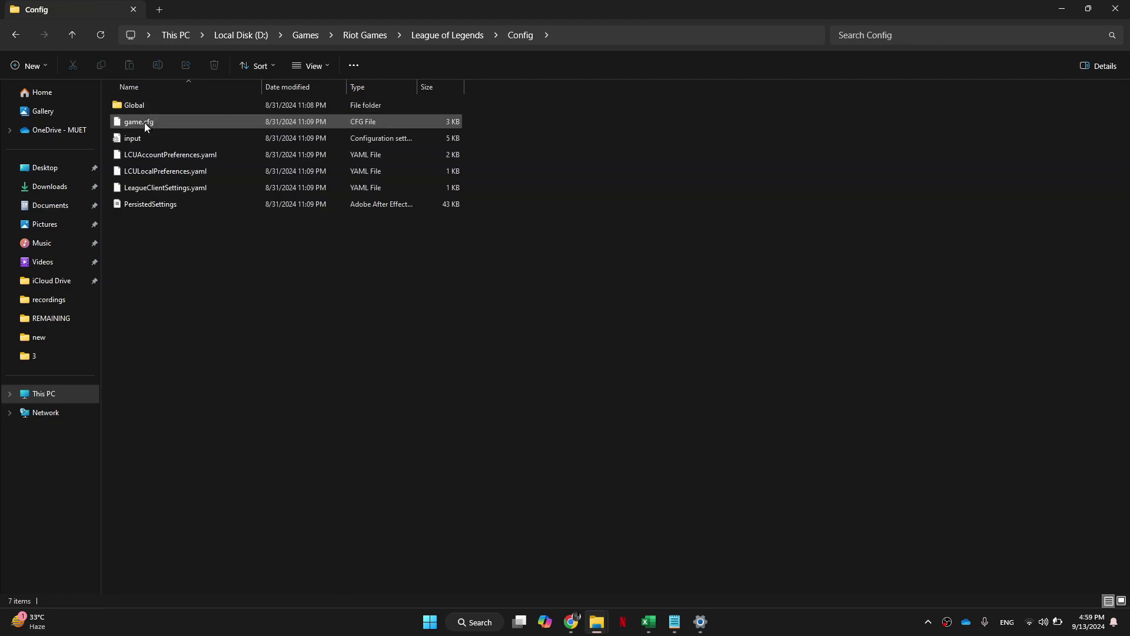
pyautogui.rightClick(143, 122)
# Step: Open game.cfg in Notepad and add a new line after AmbienceMute=0 at the end
pyautogui.click(233, 282)
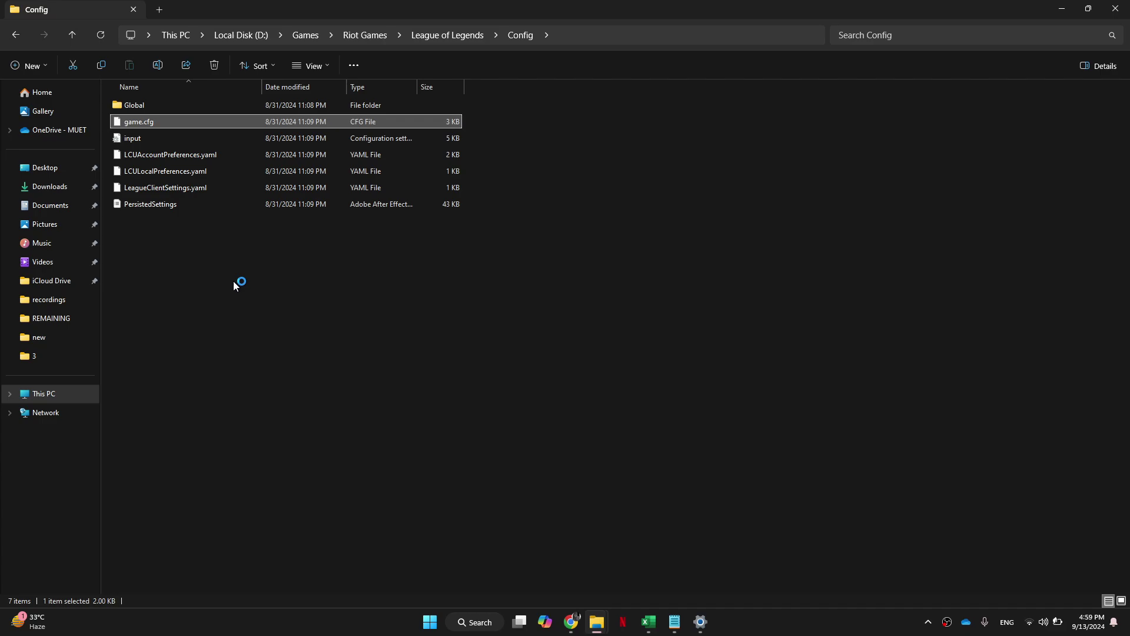
pyautogui.scroll(-10, 490, 366)
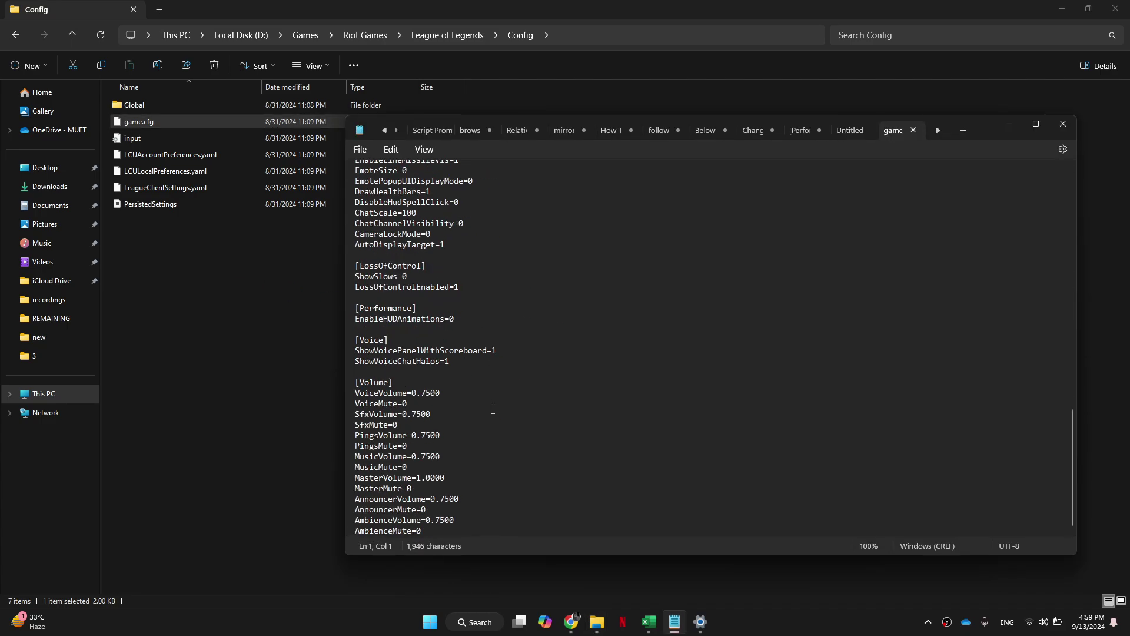
pyautogui.click(514, 516)
pyautogui.hotkey('ctrl', 'End')
pyautogui.press('Return')
pyautogui.press('Return')
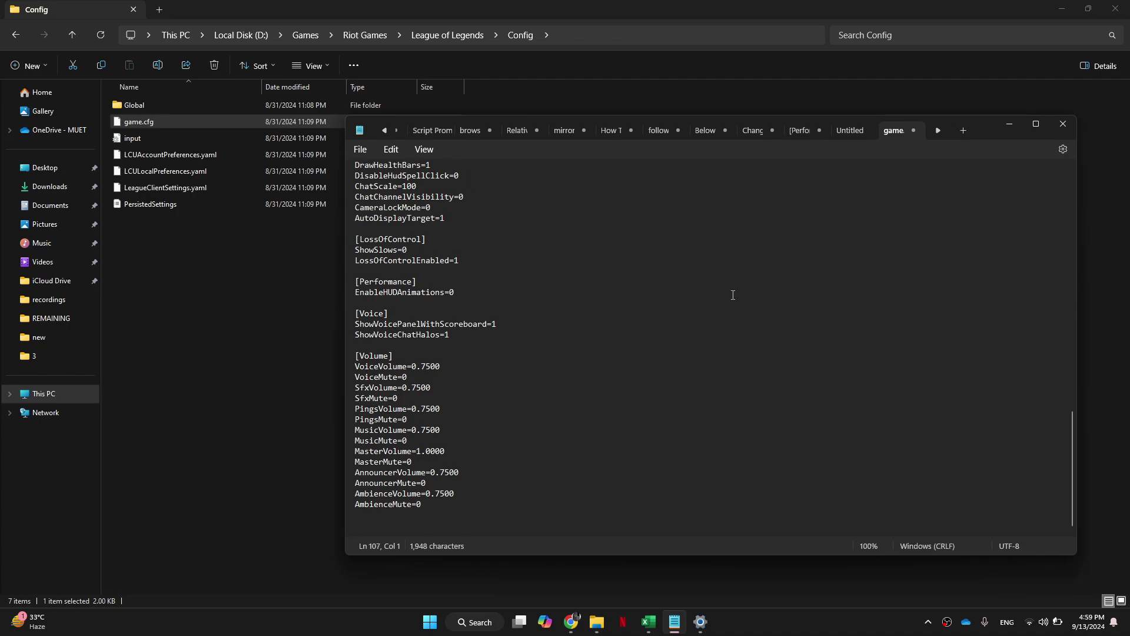
# Step: Copy the Performance settings text and paste it at the end of game.cfg
pyautogui.click(798, 130)
pyautogui.hotkey('ctrl', 'a')
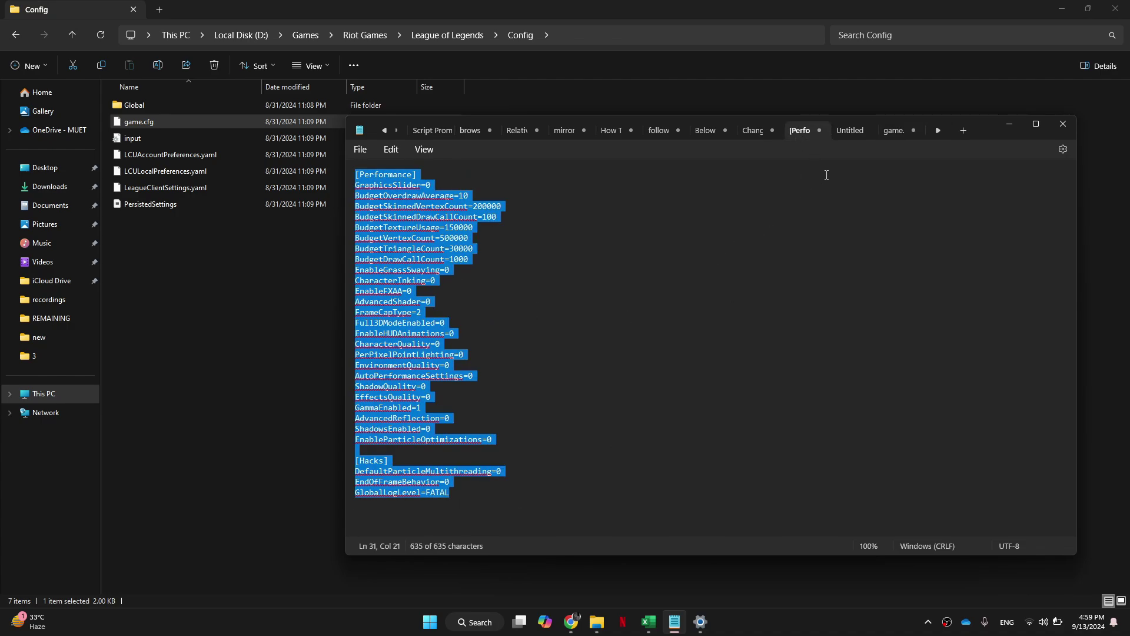
pyautogui.hotkey('ctrl', 'c')
pyautogui.click(890, 131)
pyautogui.hotkey('ctrl', 'v')
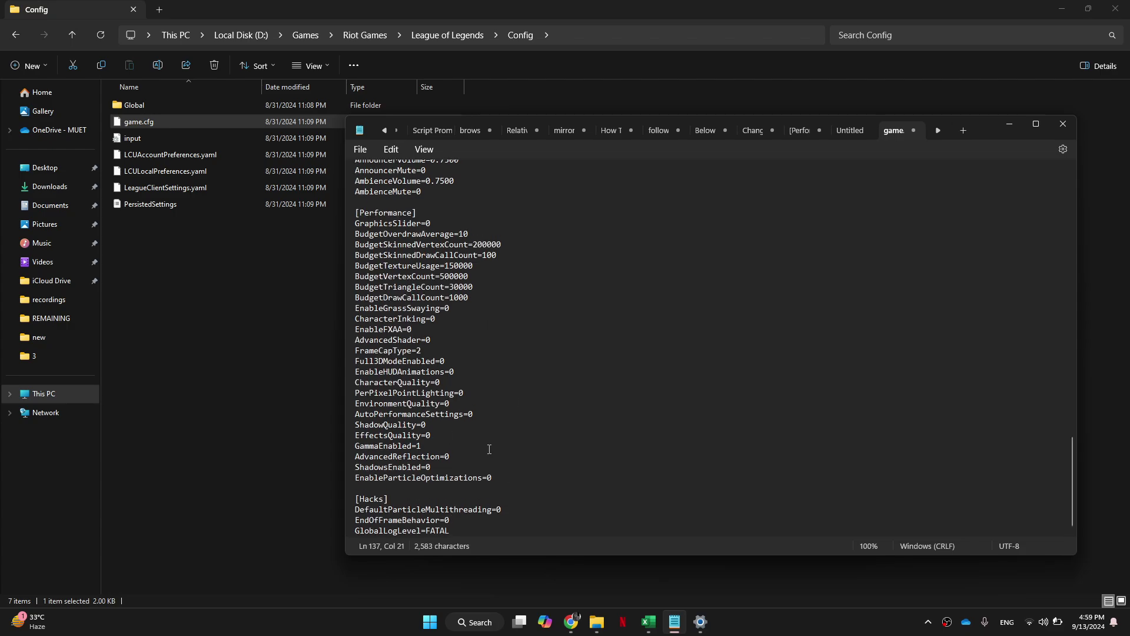
# Step: Save game.cfg and close Notepad
pyautogui.click(360, 149)
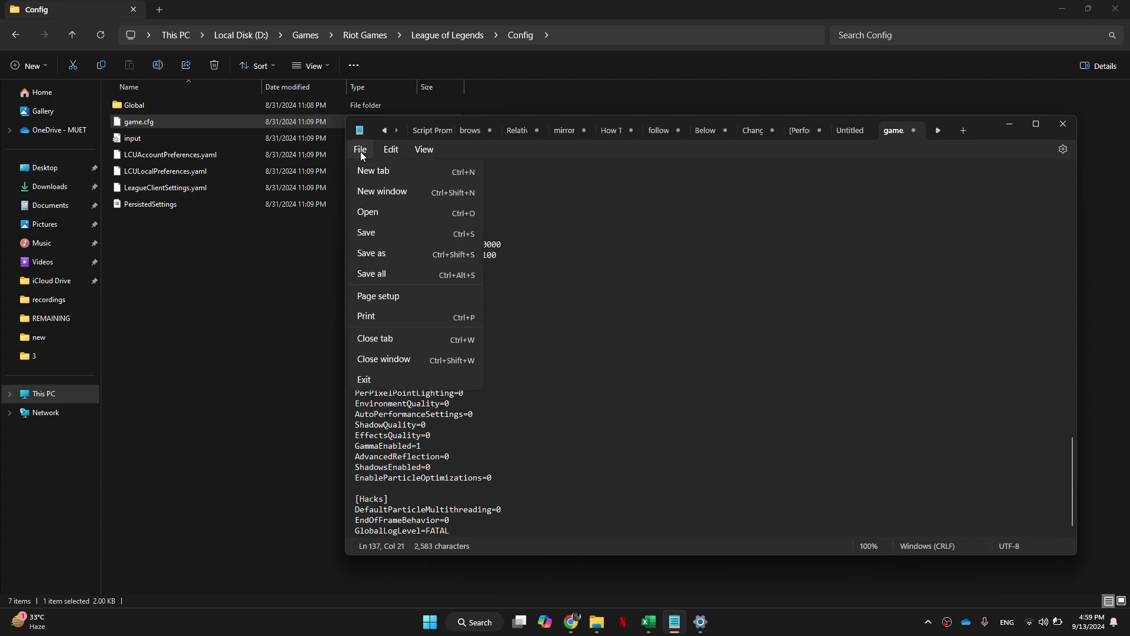
pyautogui.click(379, 229)
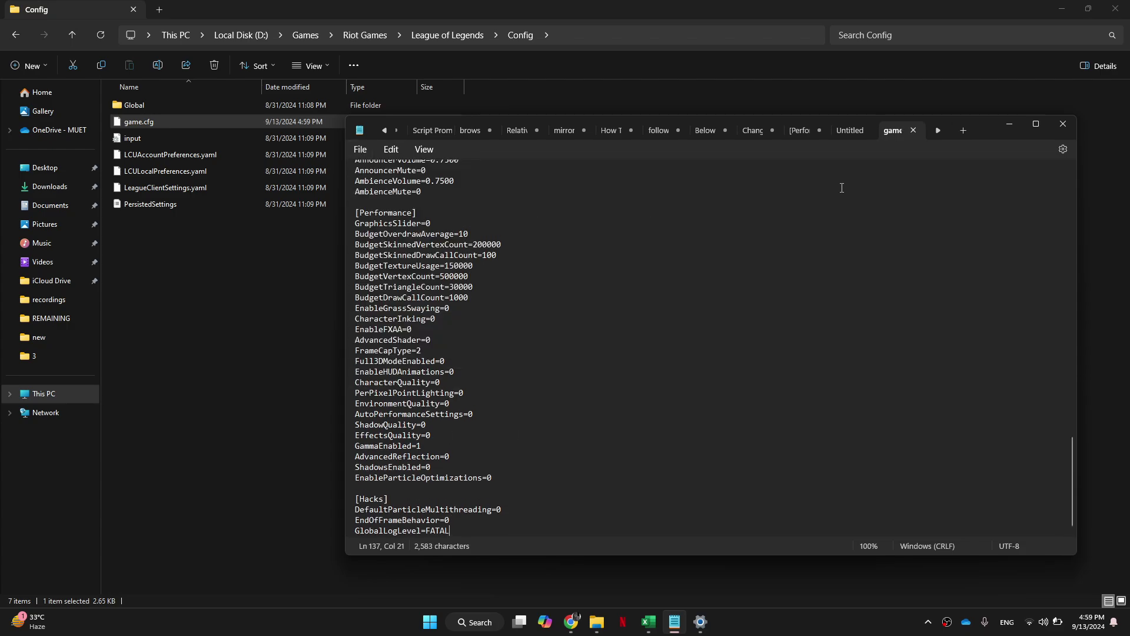
pyautogui.click(1062, 125)
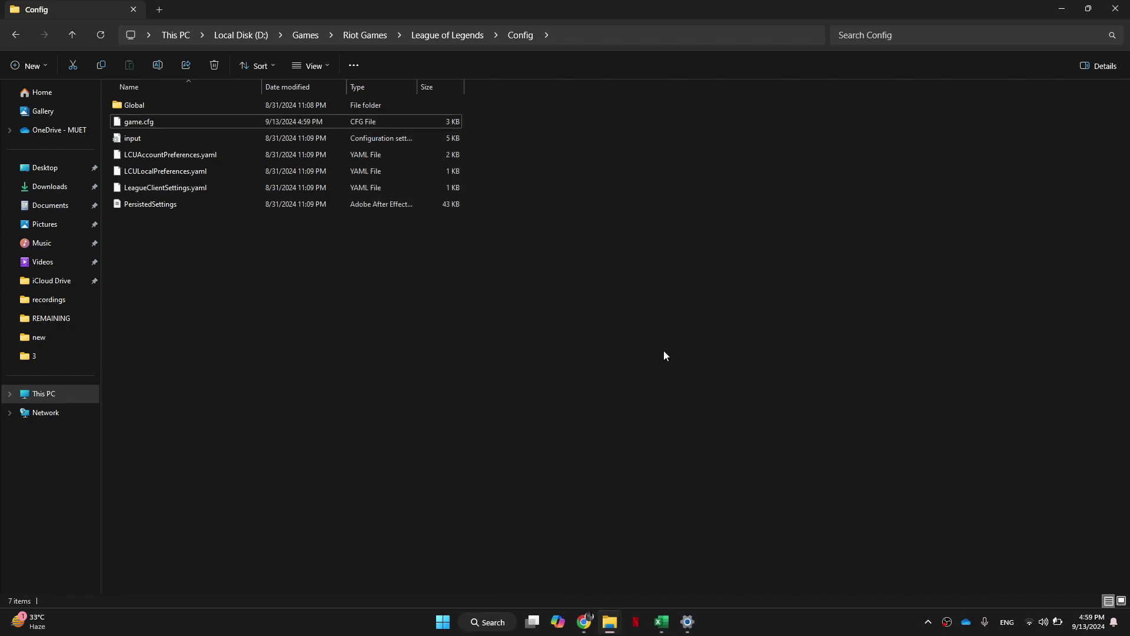